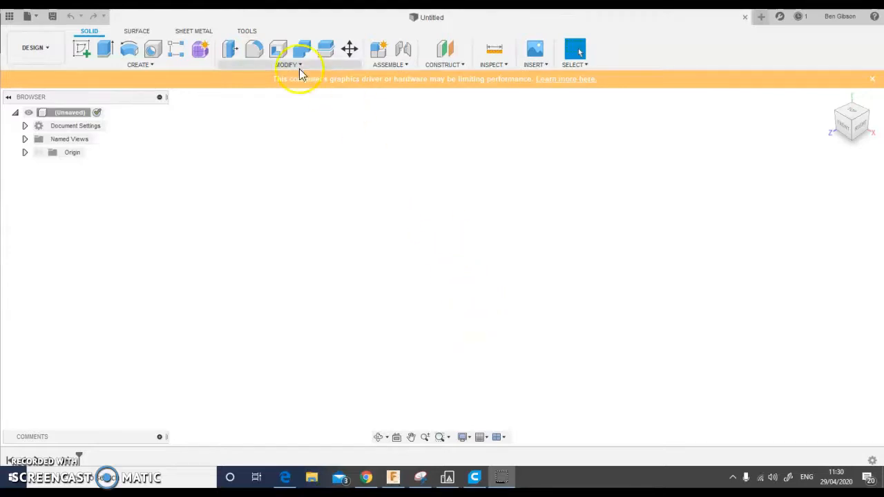
# Step: Start a sketch on the horizontal plane and draw a 30 mm diameter circle centred on the origin
pyautogui.click(84, 54)
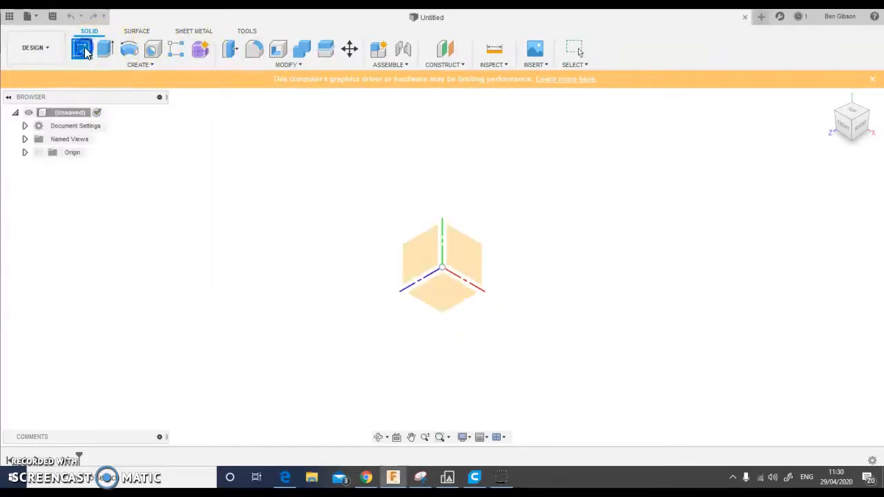
pyautogui.click(444, 292)
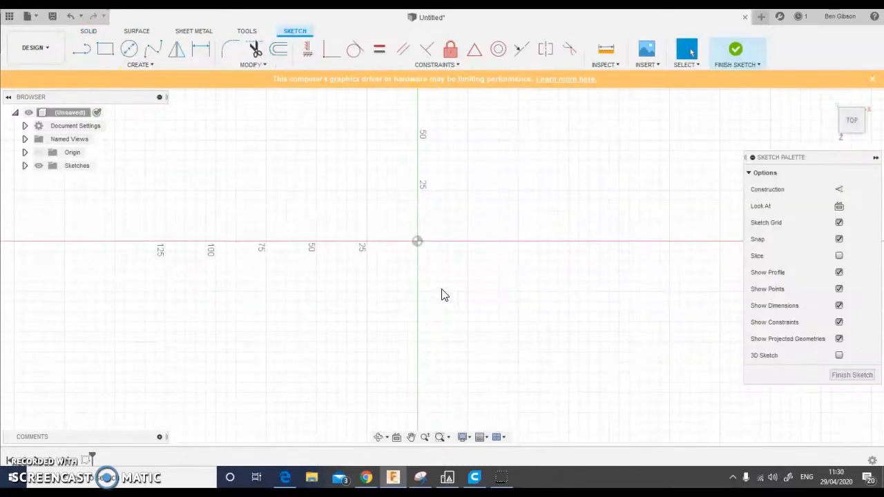
pyautogui.click(129, 54)
pyautogui.click(417, 243)
pyautogui.write('30')
pyautogui.press('Return')
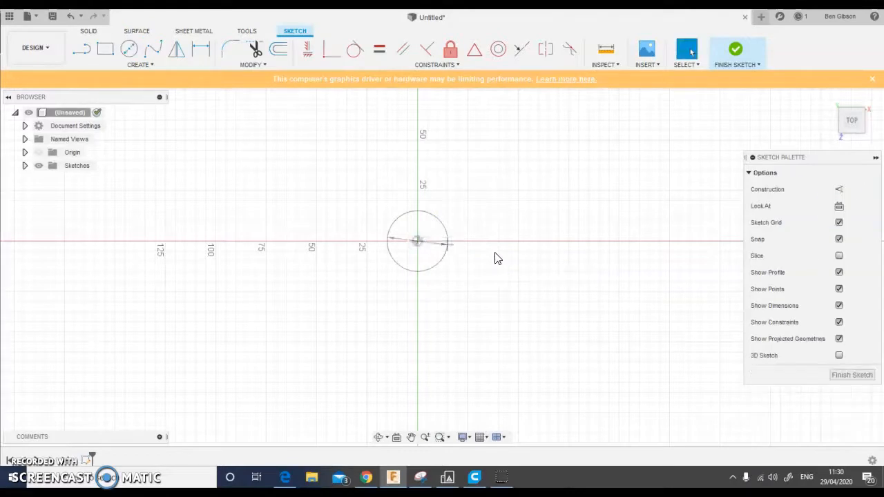
# Step: Add a concentric 38 mm diameter circle centred on the origin and finish the sketch
pyautogui.click(137, 52)
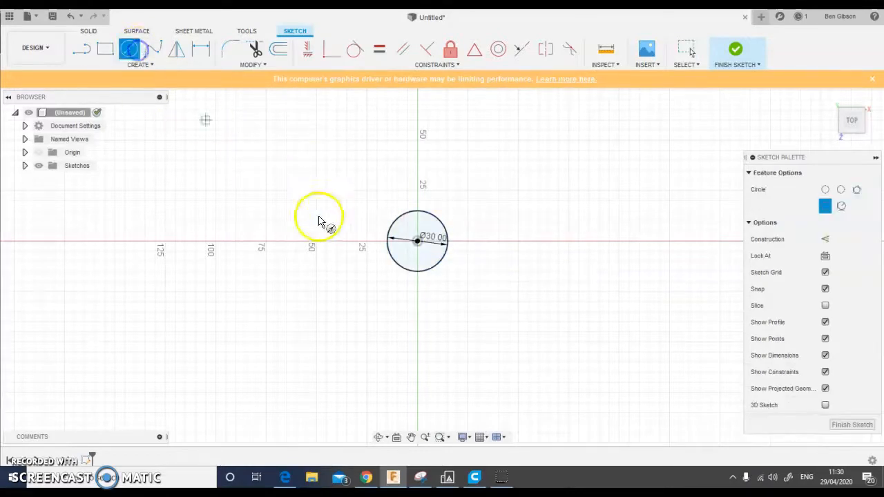
pyautogui.click(417, 241)
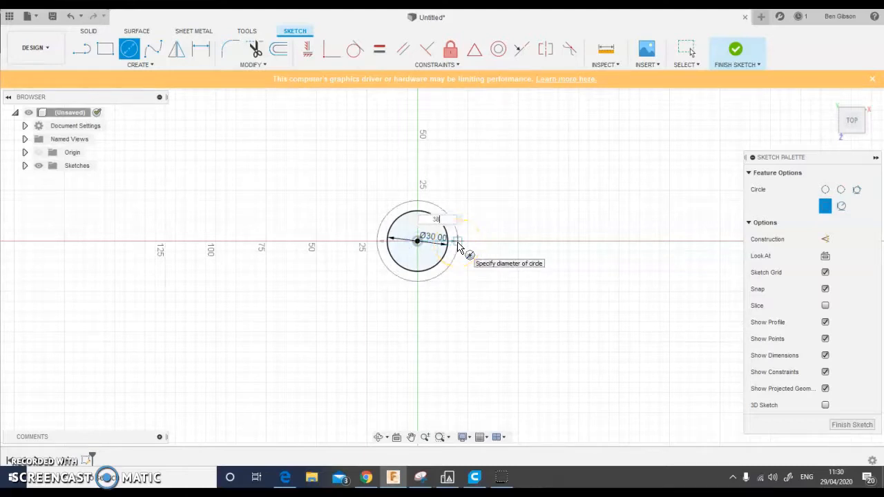
pyautogui.write('38')
pyautogui.press('Return')
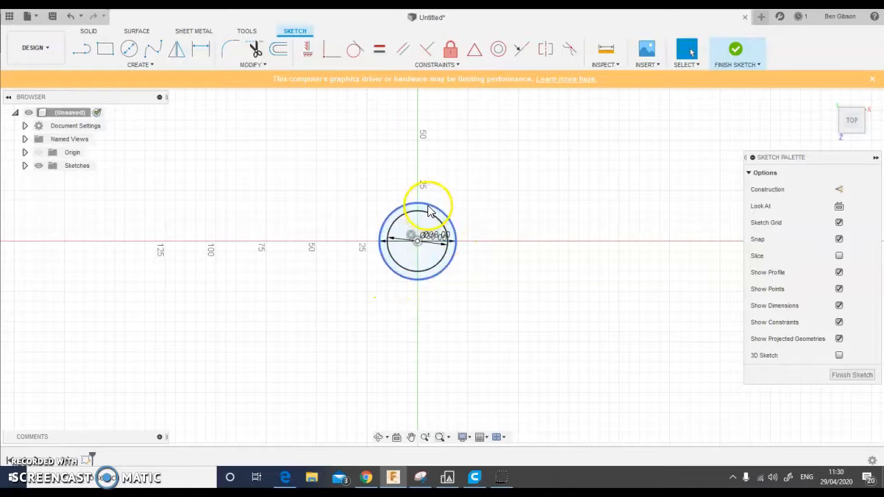
pyautogui.click(736, 53)
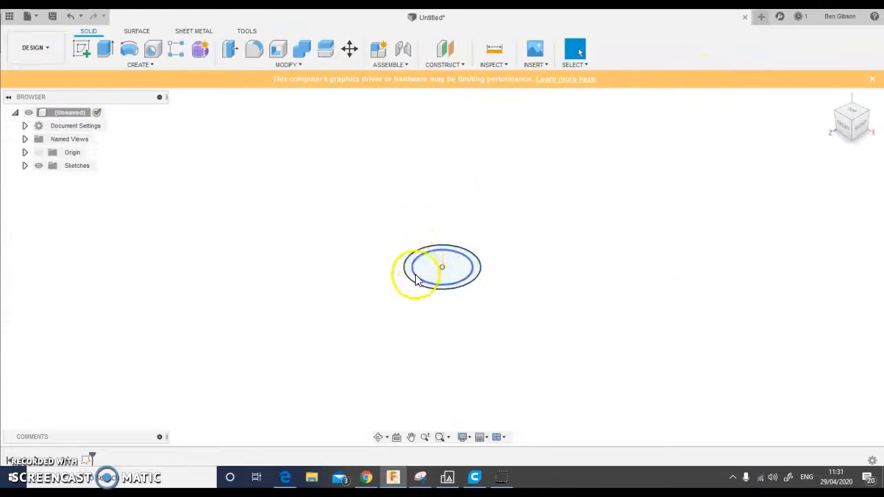
# Step: Extrude the ring profile between the two circles 3 mm upward as a new body
pyautogui.click(106, 50)
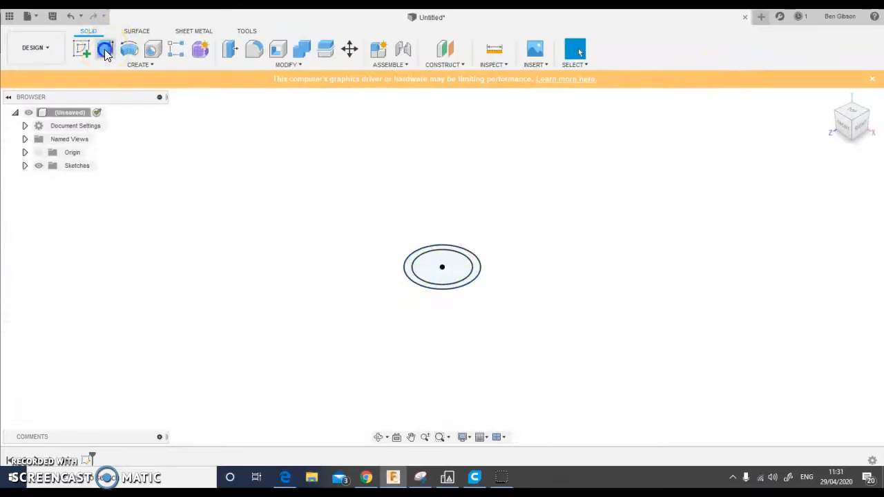
pyautogui.click(466, 265)
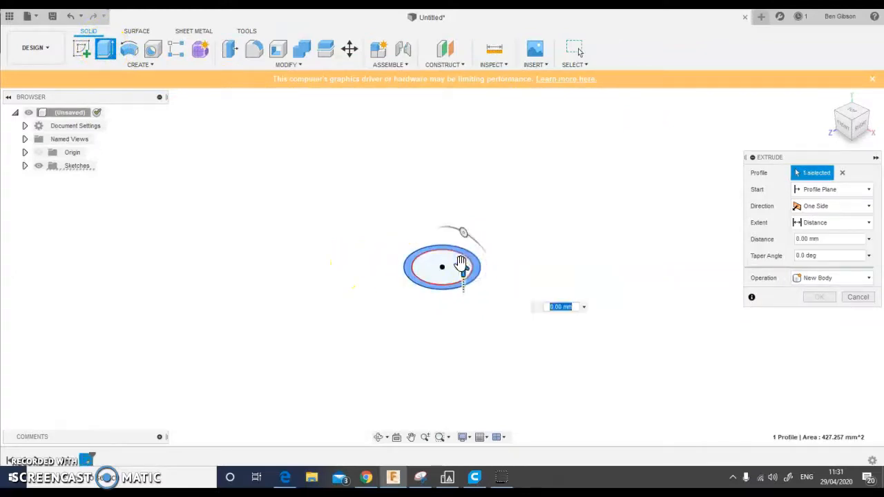
pyautogui.moveTo(461, 265); pyautogui.dragTo(464, 257)
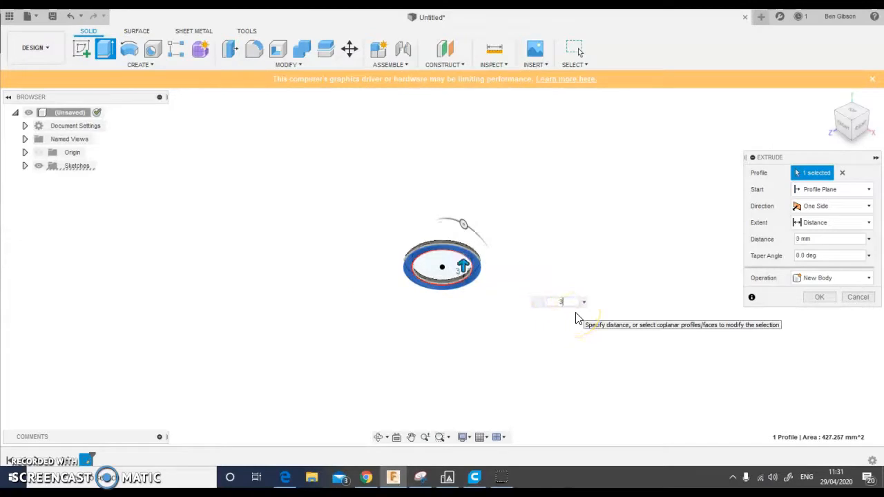
pyautogui.press('Return')
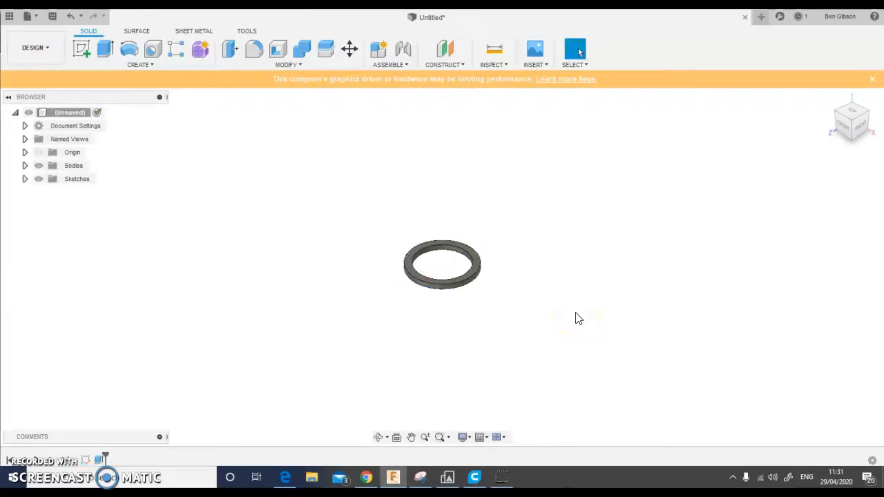
# Step: On the ring's top face, sketch a vertical line and a slightly slanted line from the centre to the outer edge
pyautogui.scroll(5, 539, 291)
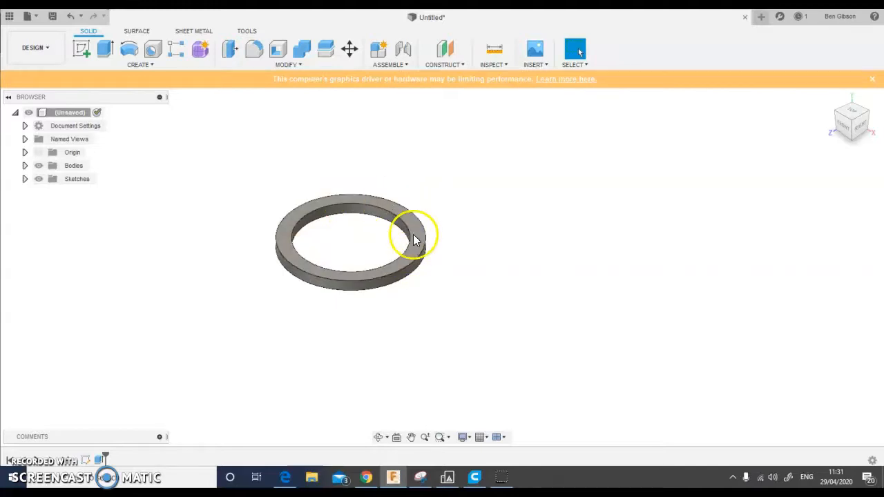
pyautogui.click(82, 50)
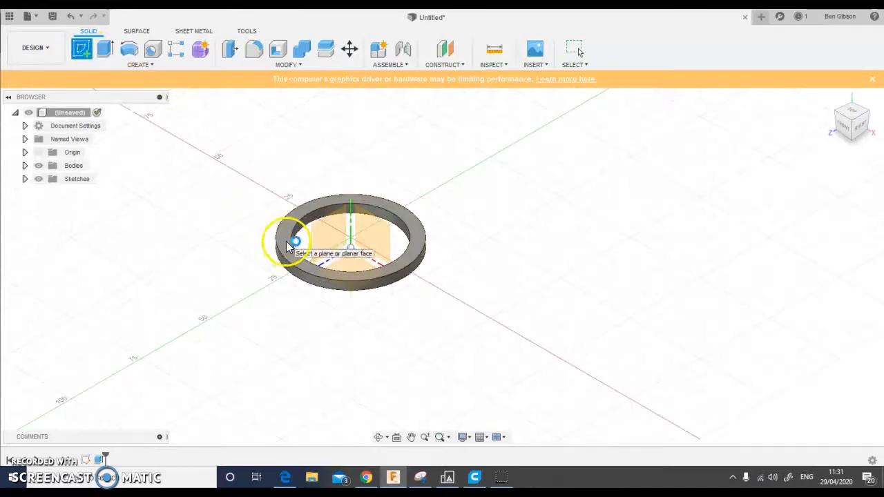
pyautogui.click(287, 243)
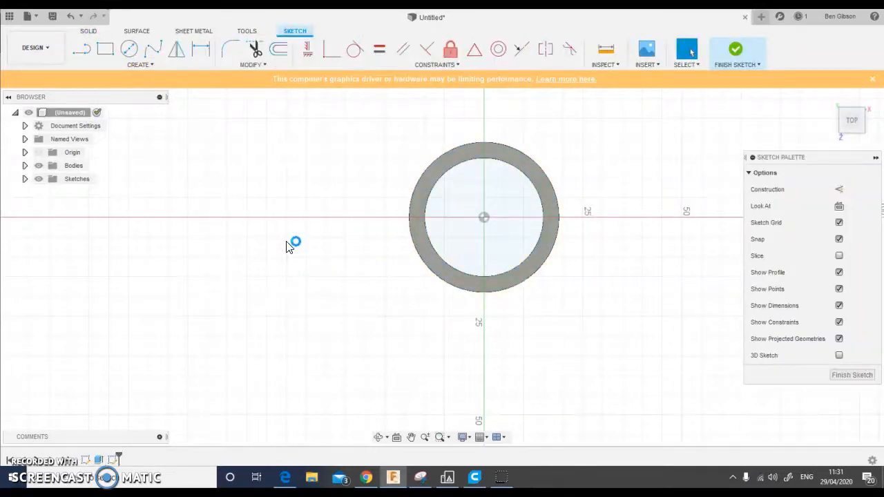
pyautogui.click(82, 50)
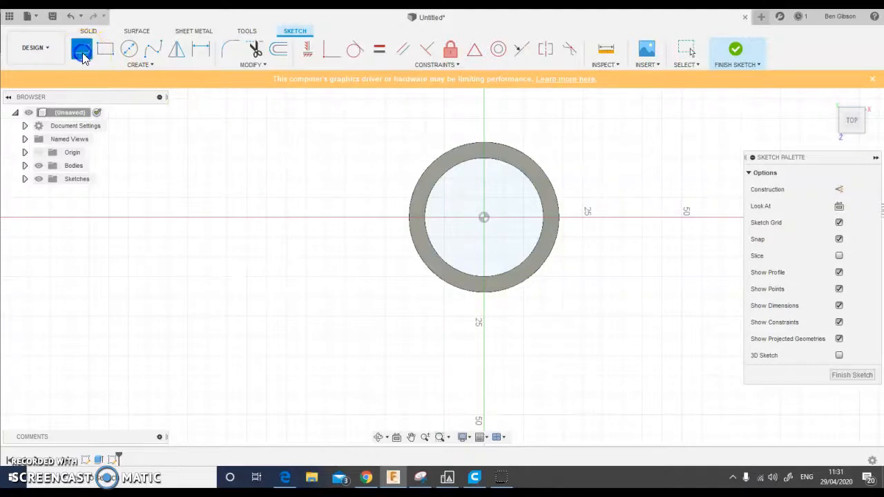
pyautogui.moveTo(508, 207)
pyautogui.mouseDown(button='middle')
pyautogui.moveTo(511, 193)
pyautogui.moveTo(476, 233)
pyautogui.moveTo(467, 259)
pyautogui.moveTo(442, 264)
pyautogui.mouseUp(button='middle')
pyautogui.click(442, 258)
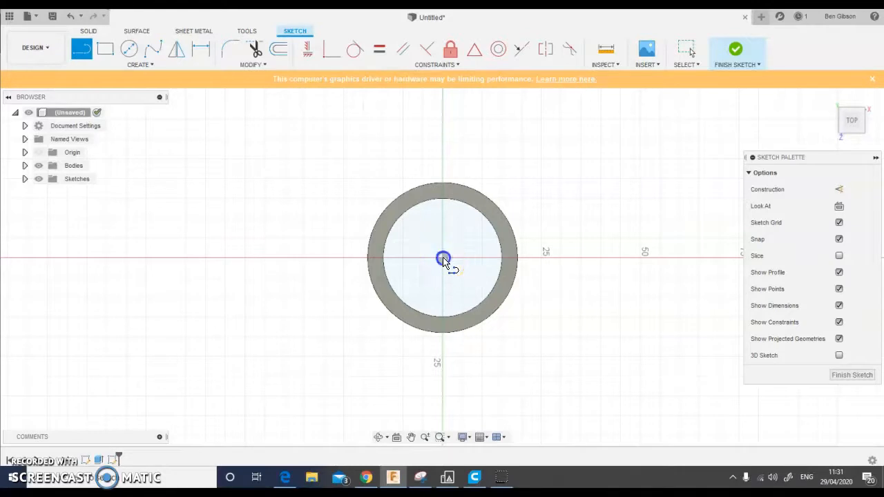
pyautogui.click(443, 185)
pyautogui.click(443, 260)
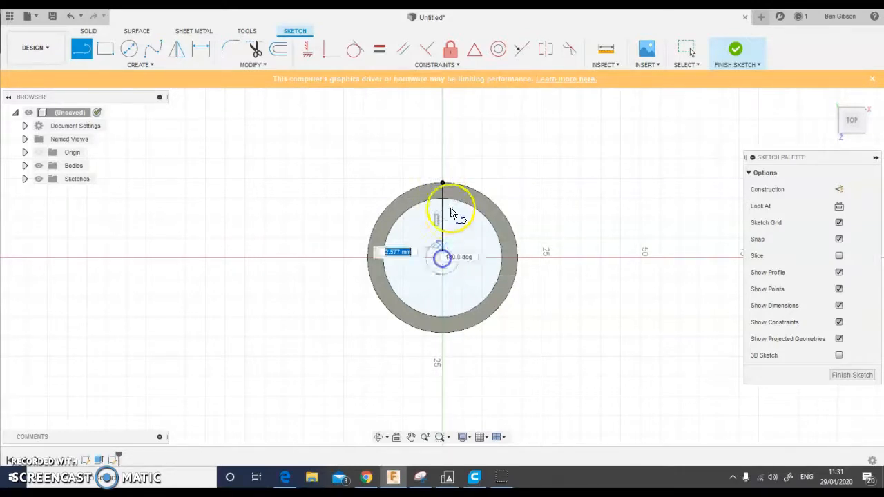
pyautogui.click(455, 185)
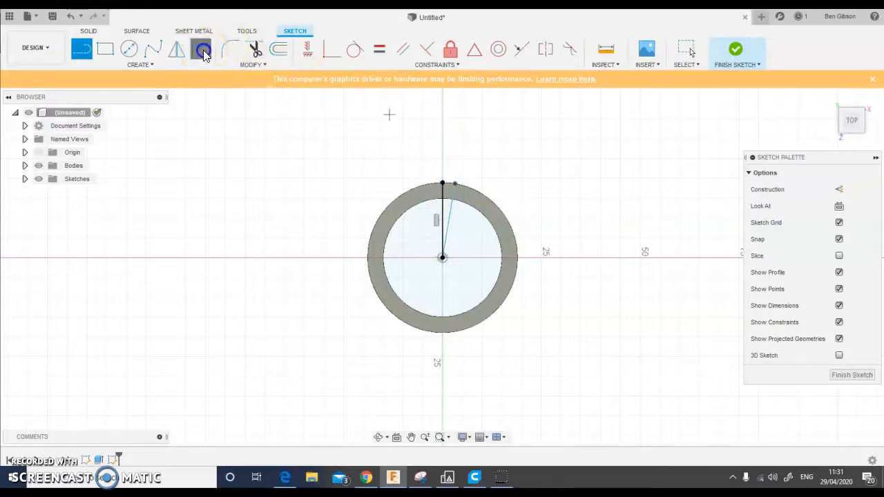
# Step: Dimension the angle between the two sketched lines to 5 degrees and finish the sketch
pyautogui.click(201, 48)
pyautogui.click(440, 217)
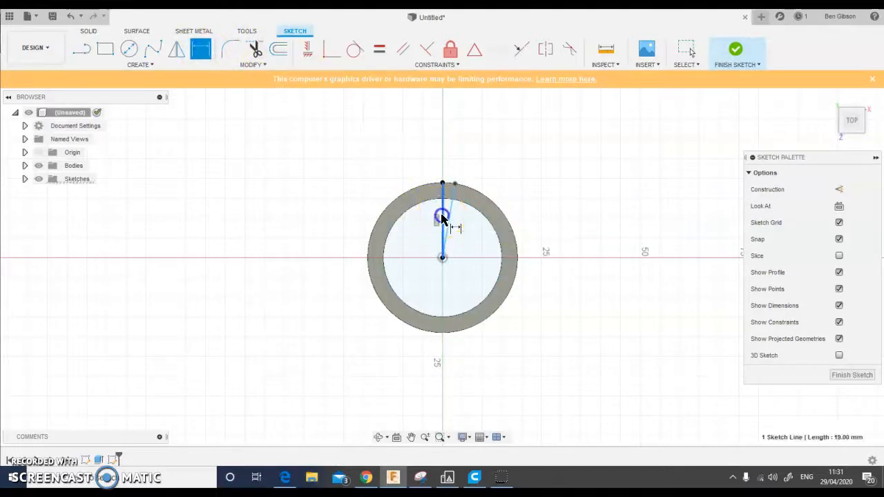
pyautogui.click(449, 218)
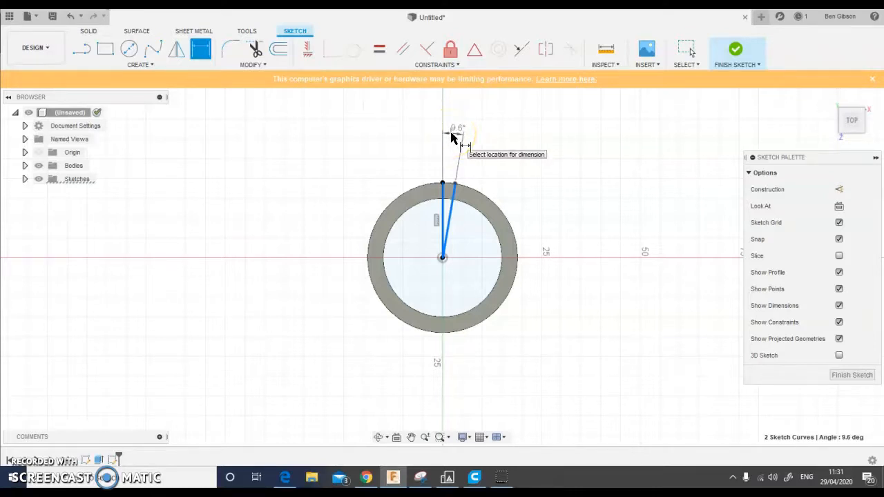
pyautogui.click(451, 138)
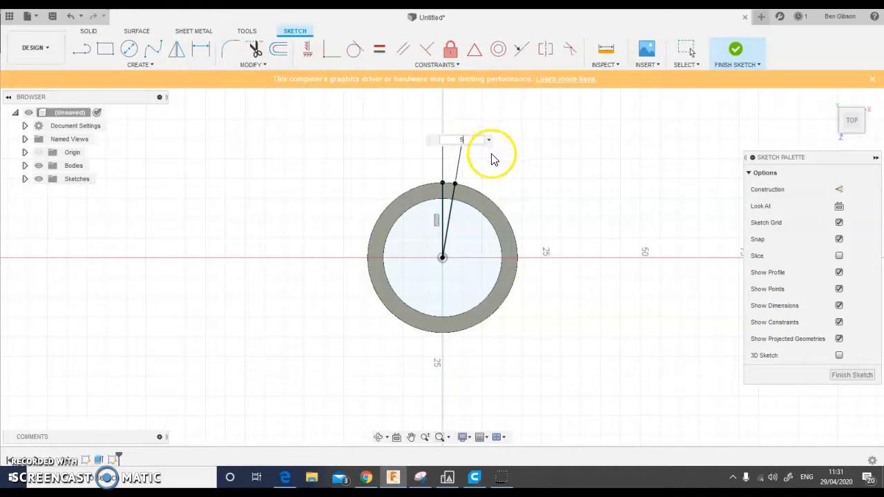
pyautogui.press('Return')
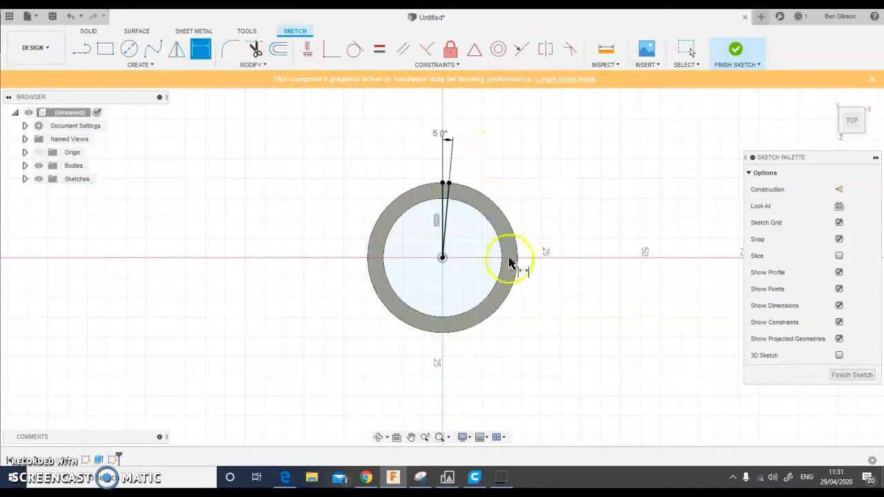
pyautogui.click(736, 54)
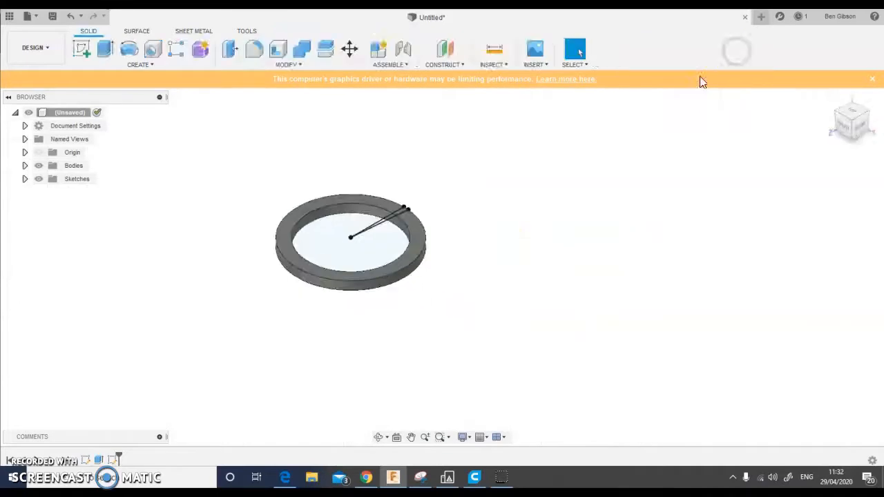
# Step: Set up a two-sided extrusion of the small wedge profile on the ring, with a side 1 distance of 3 mm
pyautogui.scroll(5, 378, 202)
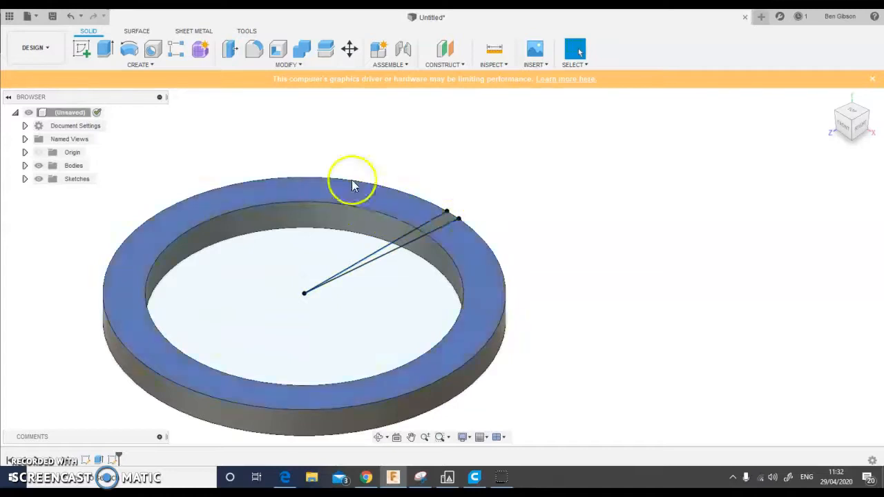
pyautogui.click(107, 55)
pyautogui.click(442, 223)
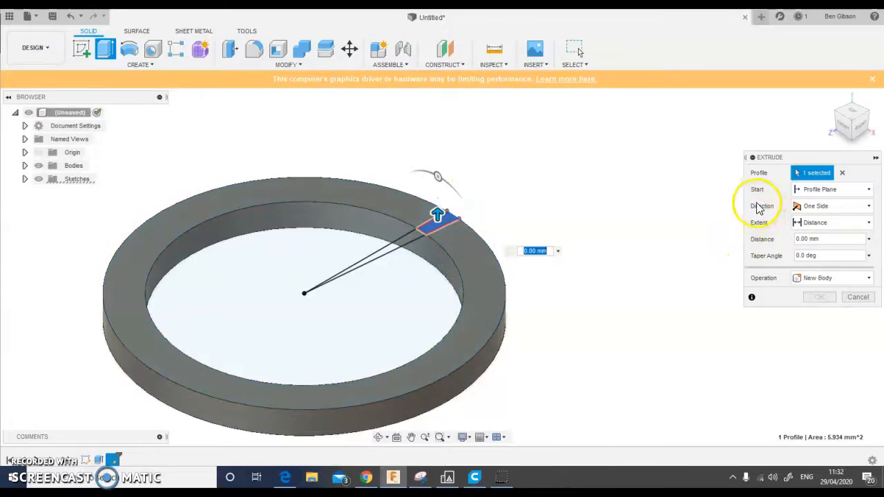
pyautogui.click(870, 209)
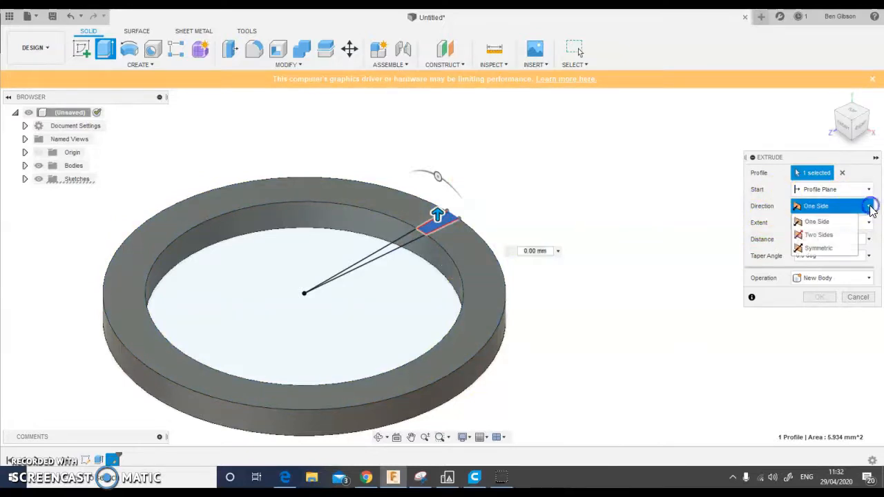
pyautogui.click(813, 238)
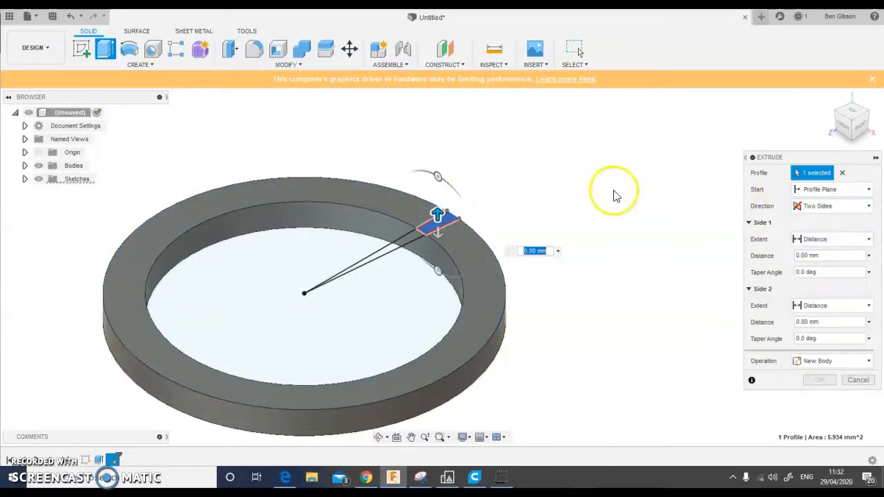
pyautogui.moveTo(437, 212); pyautogui.dragTo(439, 192)
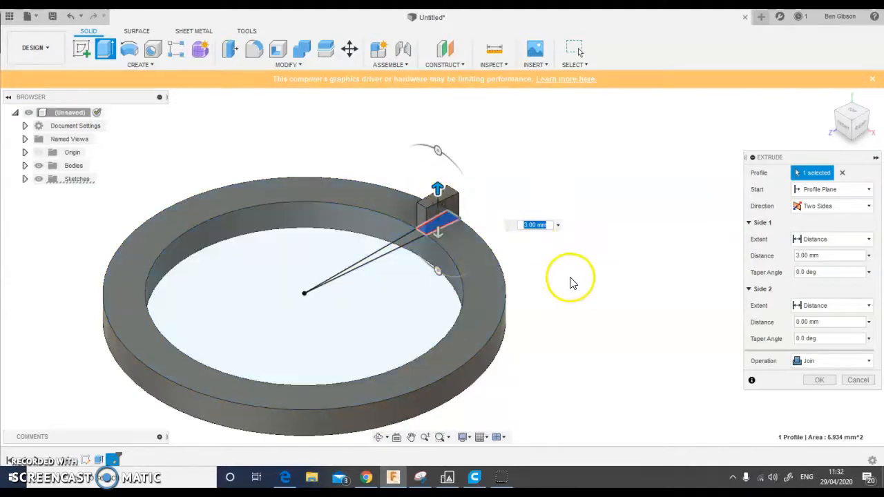
# Step: Set the wedge extrusion's side 2 distance to 6 mm and complete it with the Join operation
pyautogui.click(438, 232)
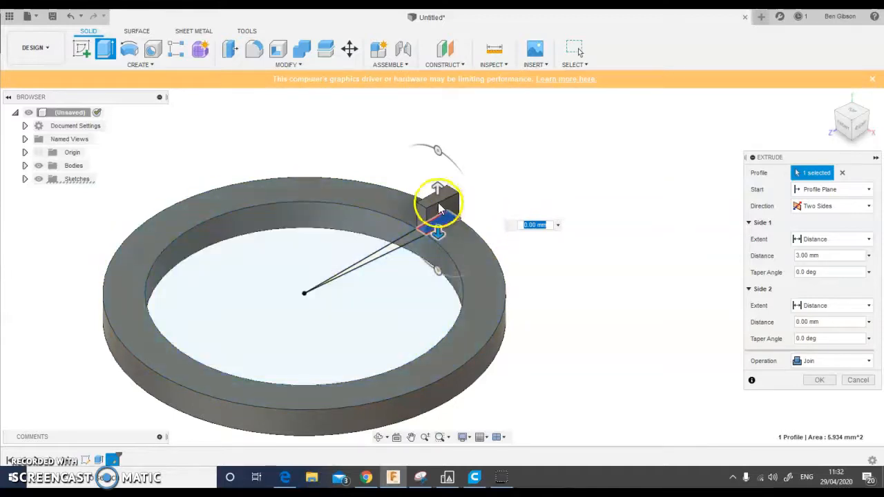
pyautogui.moveTo(438, 236); pyautogui.dragTo(440, 283)
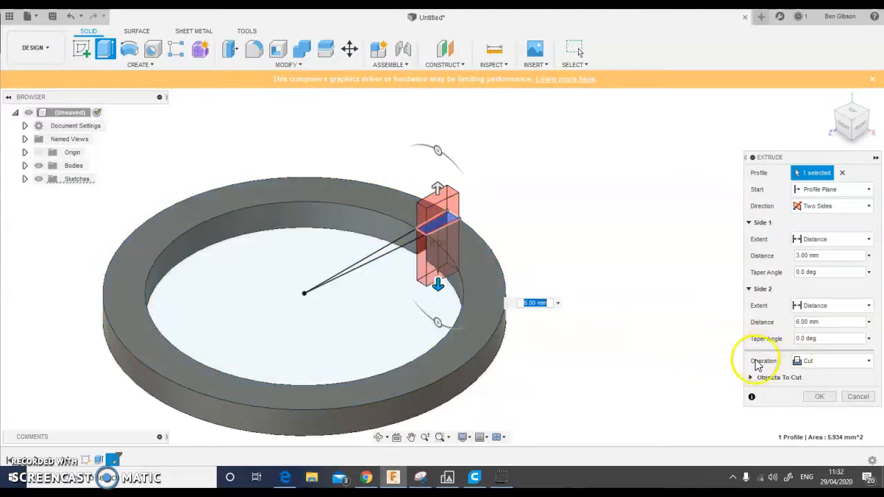
pyautogui.click(869, 365)
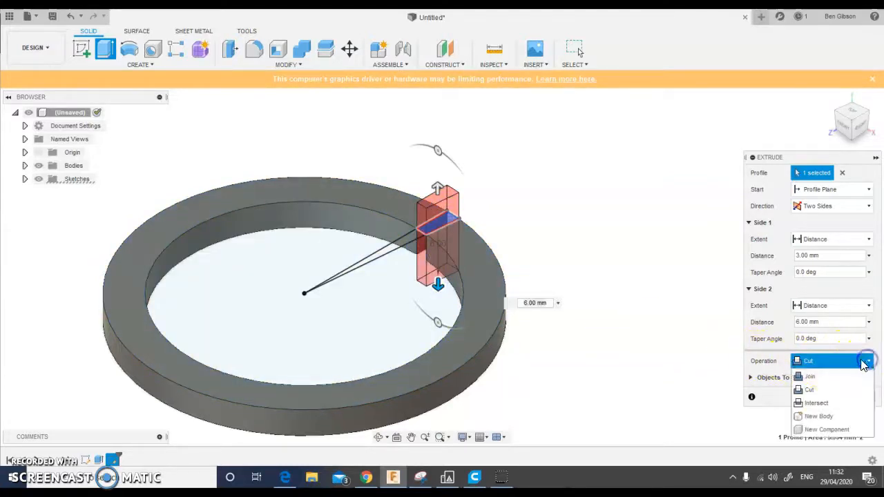
pyautogui.click(808, 373)
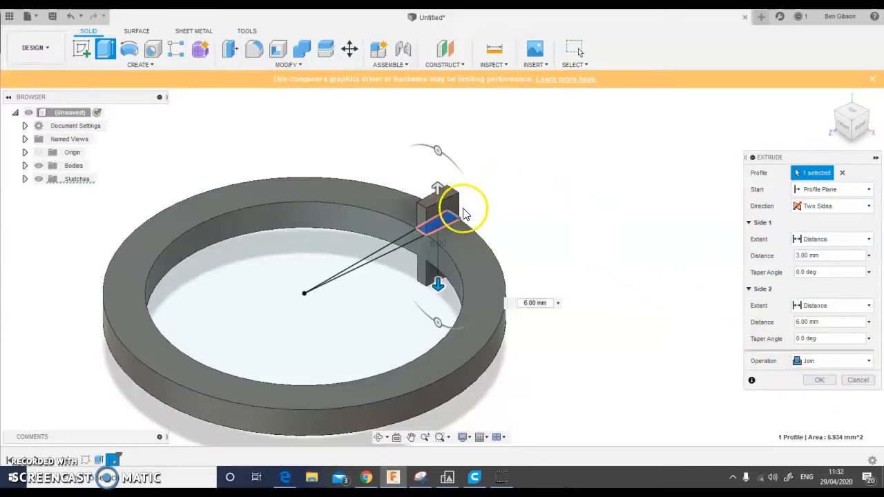
pyautogui.click(821, 381)
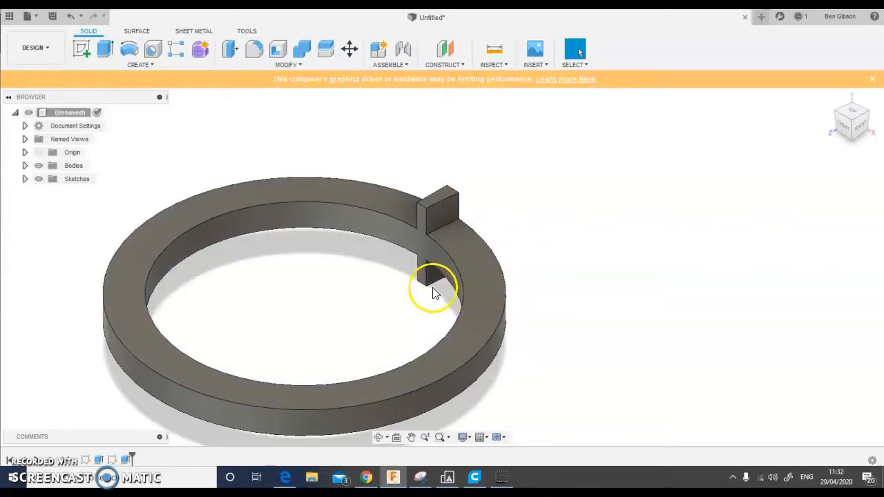
pyautogui.keyDown('shift'); pyautogui.moveTo(348, 269); pyautogui.dragTo(728, 296, button='middle'); pyautogui.keyUp('shift')
pyautogui.scroll(-2, 434, 198)
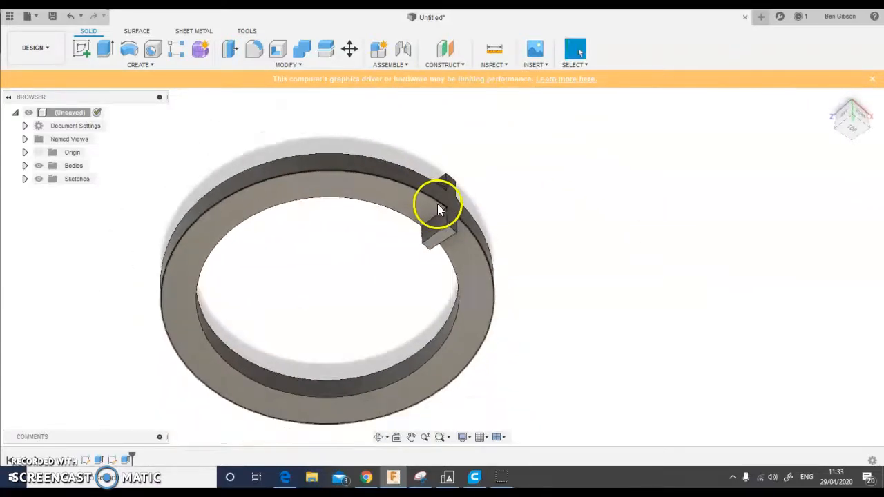
pyautogui.scroll(5, 437, 204)
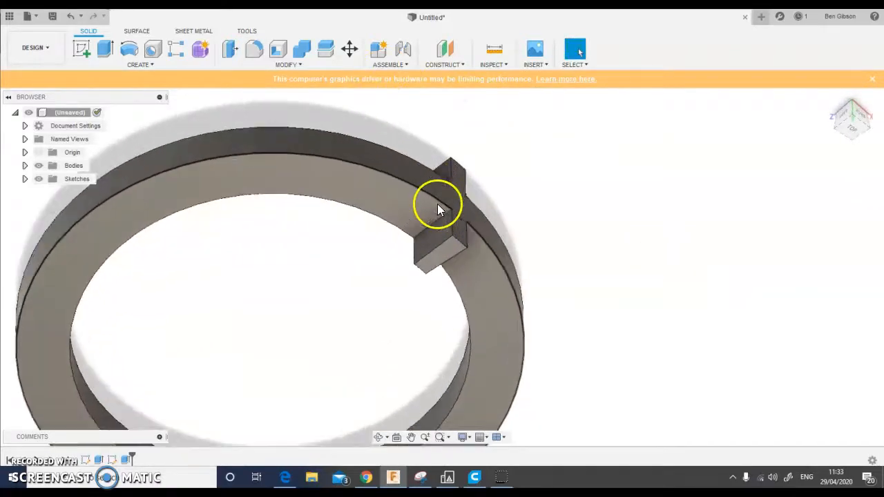
# Step: Fillet the four short end edges on the tips of the tooth's two projecting halves with a 1 mm radius
pyautogui.click(254, 51)
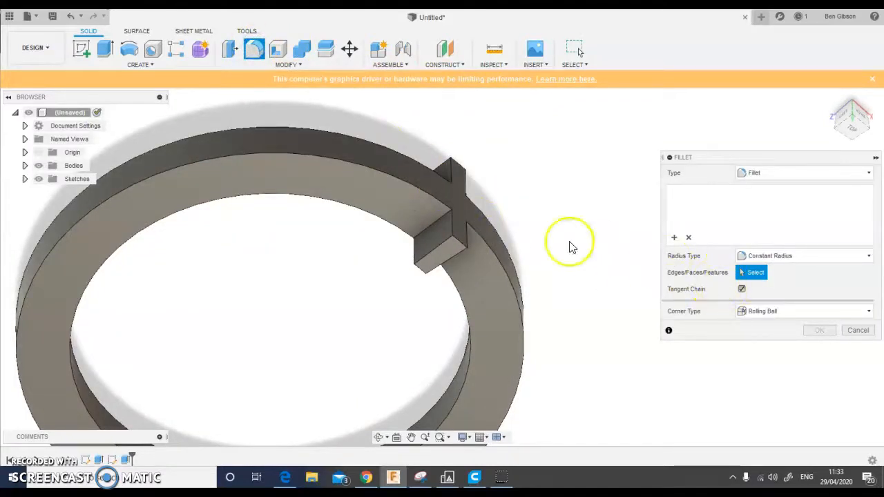
pyautogui.click(456, 243)
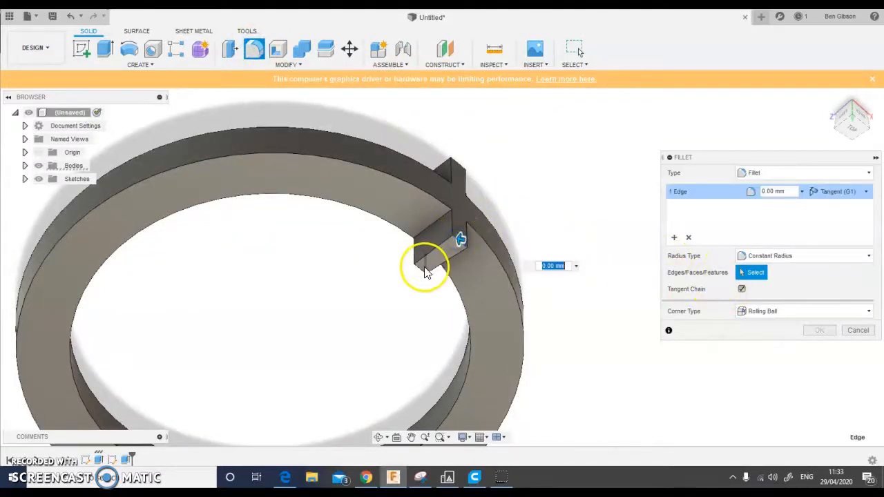
pyautogui.click(423, 273)
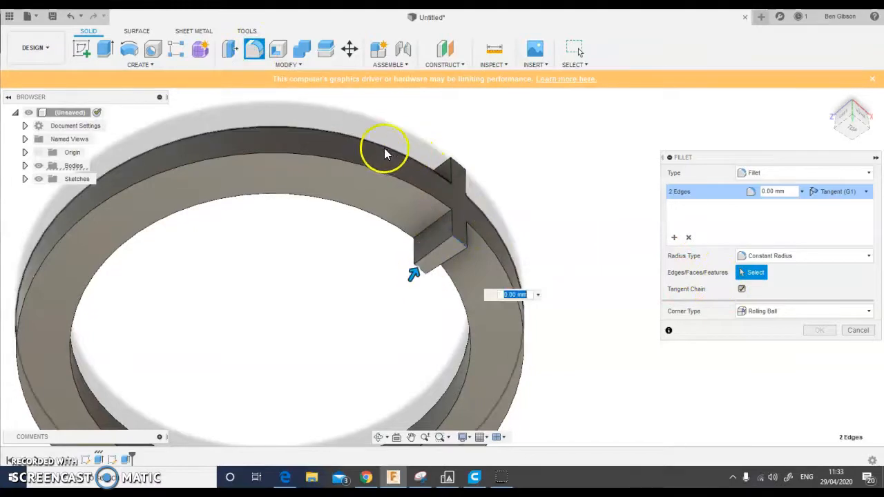
pyautogui.moveTo(338, 138); pyautogui.dragTo(350, 365, button='middle')
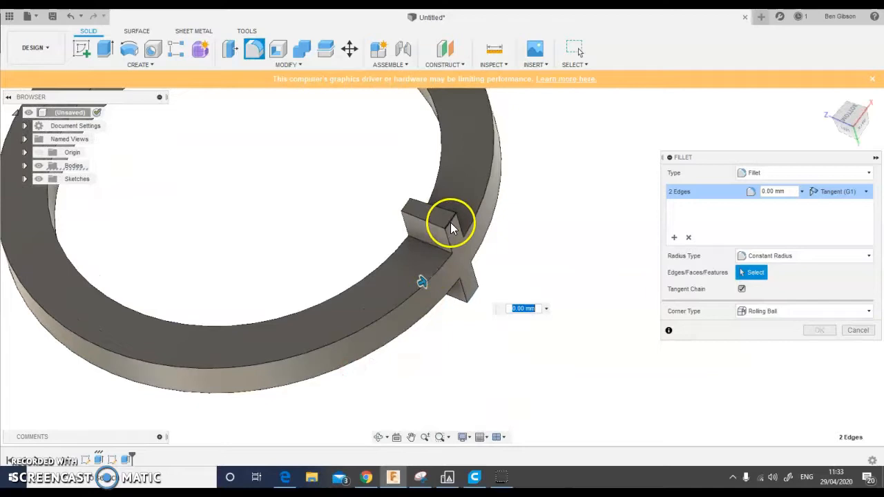
pyautogui.click(410, 210)
pyautogui.click(405, 205)
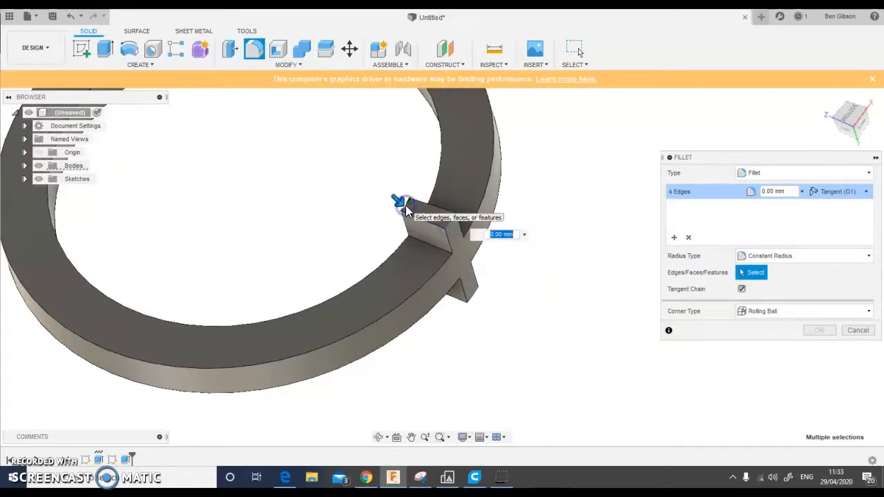
pyautogui.write('1')
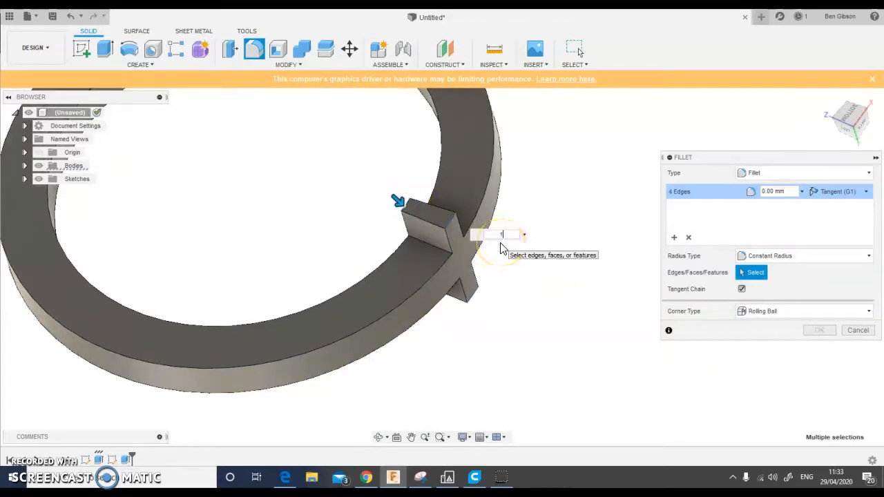
pyautogui.click(815, 331)
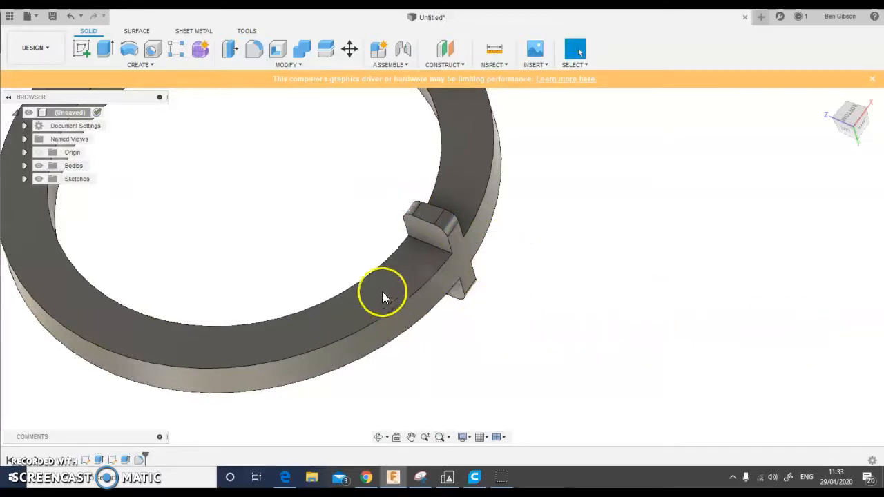
# Step: Select all faces of the filleted tooth's projecting parts and start a circular pattern of them
pyautogui.keyDown('shift'); pyautogui.moveTo(298, 260); pyautogui.dragTo(315, 220, button='middle'); pyautogui.keyUp('shift')
pyautogui.scroll(-4, 286, 282)
pyautogui.moveTo(207, 272); pyautogui.dragTo(435, 241, button='middle')
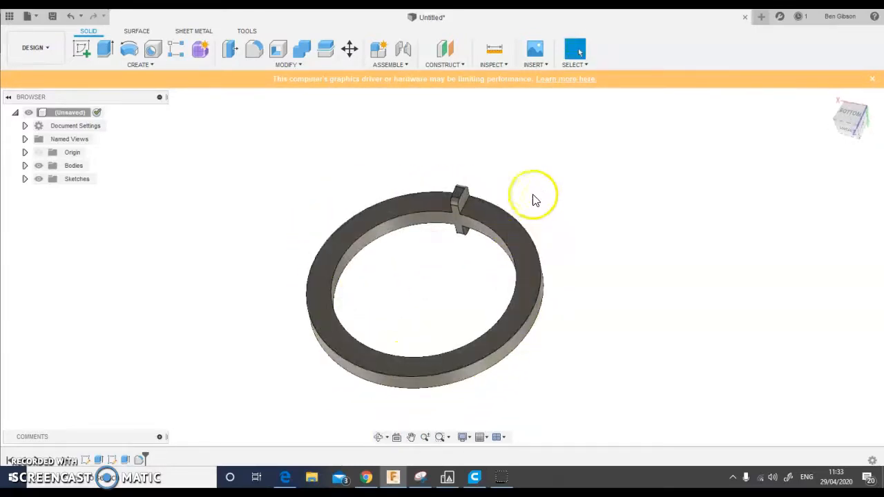
pyautogui.moveTo(394, 144); pyautogui.dragTo(505, 266)
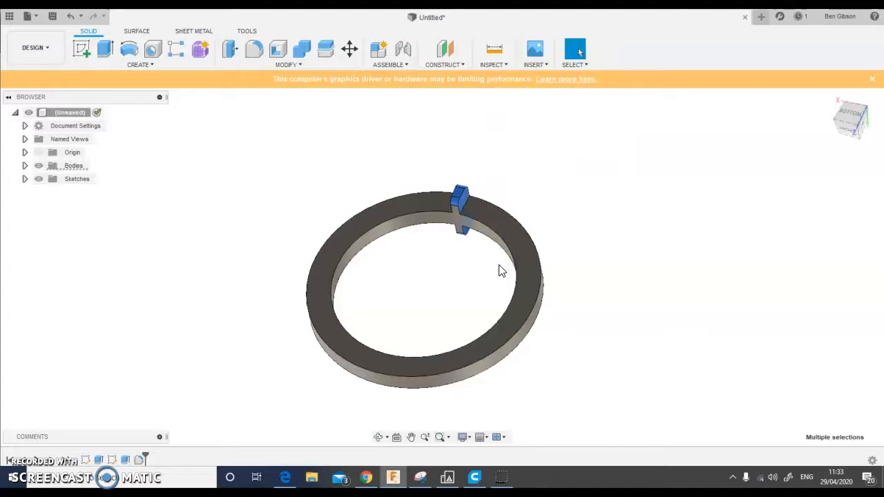
pyautogui.click(150, 63)
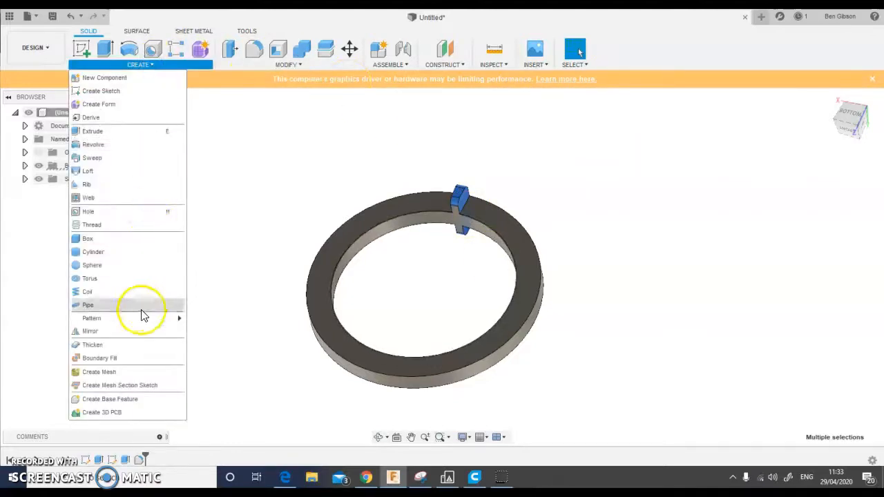
pyautogui.moveTo(123, 325)
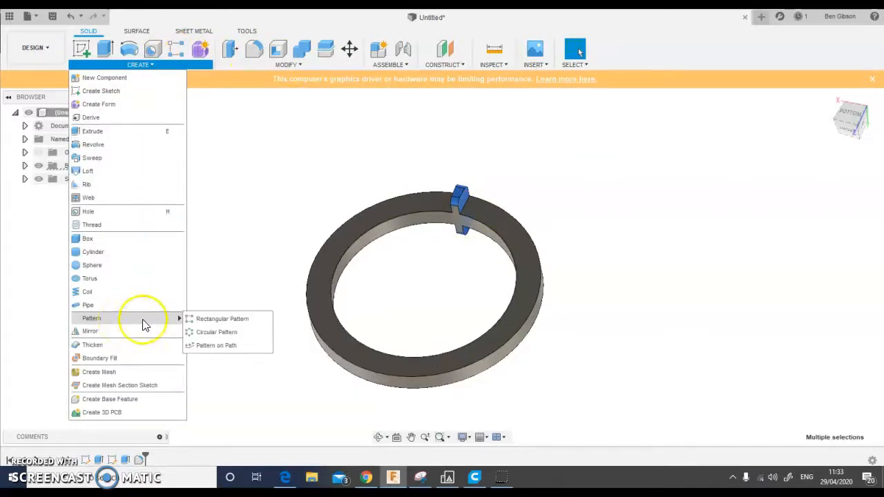
pyautogui.click(216, 334)
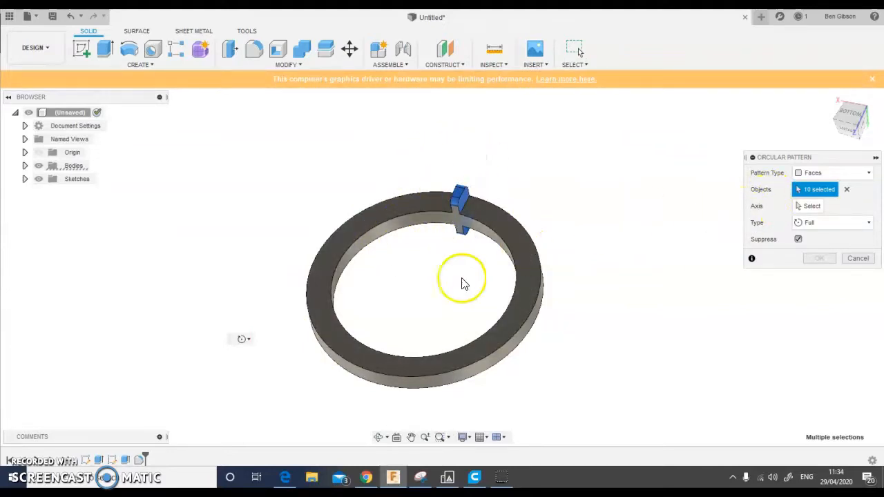
# Step: Pattern the tooth faces fully around the ring's central axis with a quantity of 36
pyautogui.click(811, 207)
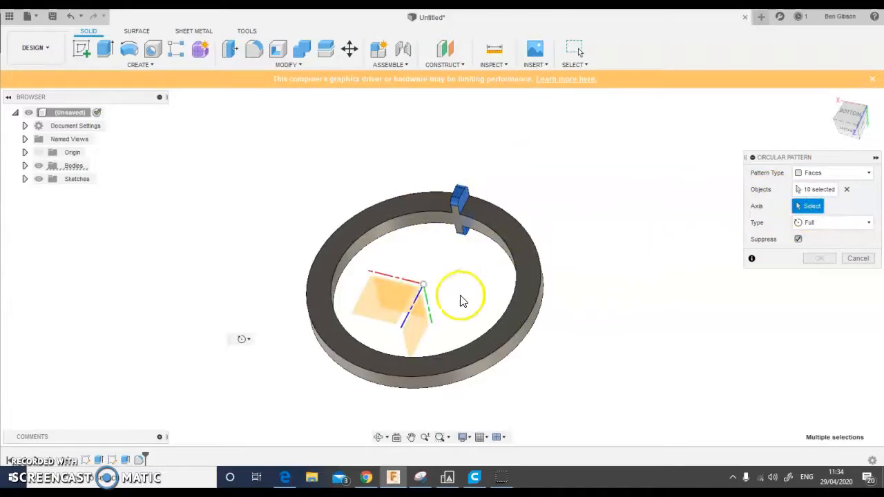
pyautogui.click(429, 314)
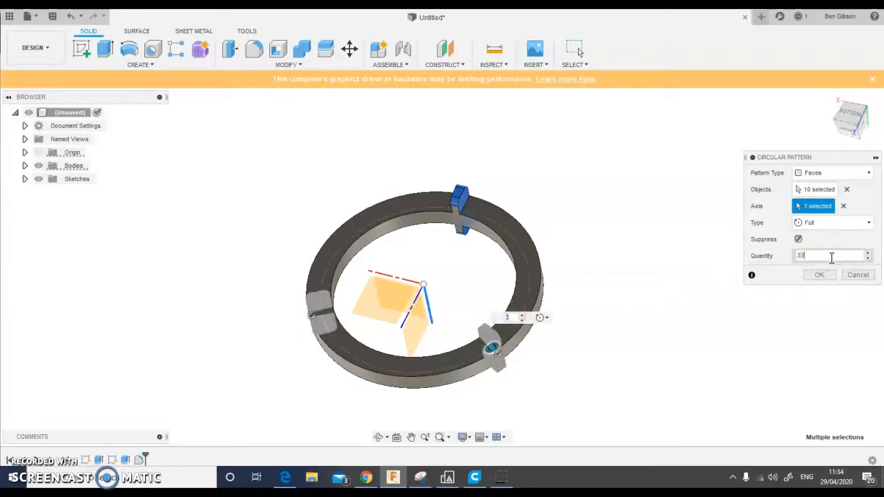
pyautogui.press('BackSpace')
pyautogui.press('BackSpace')
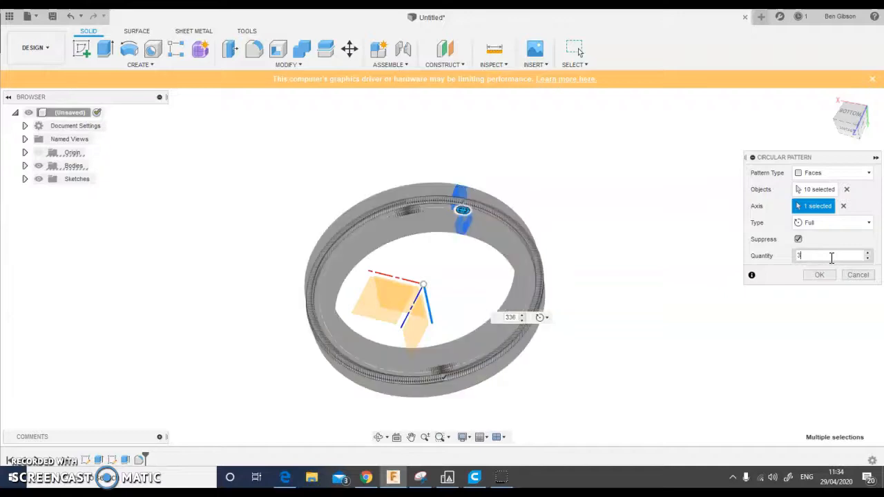
pyautogui.write('6')
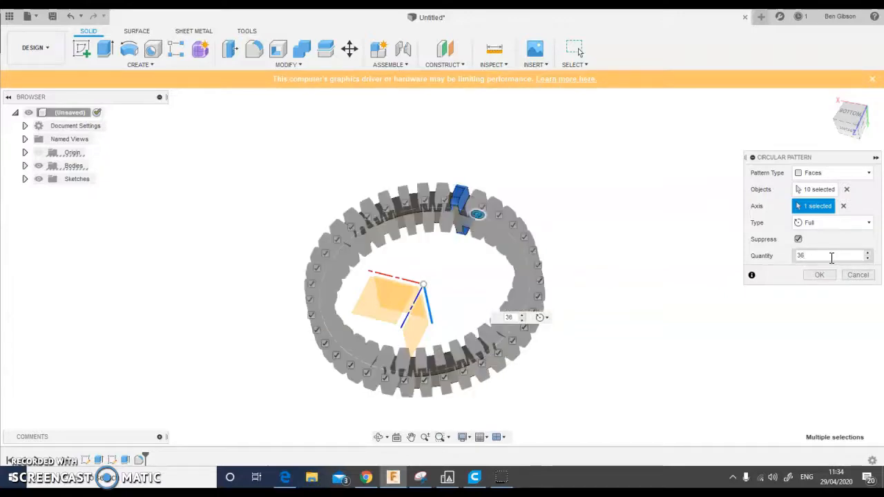
pyautogui.click(817, 276)
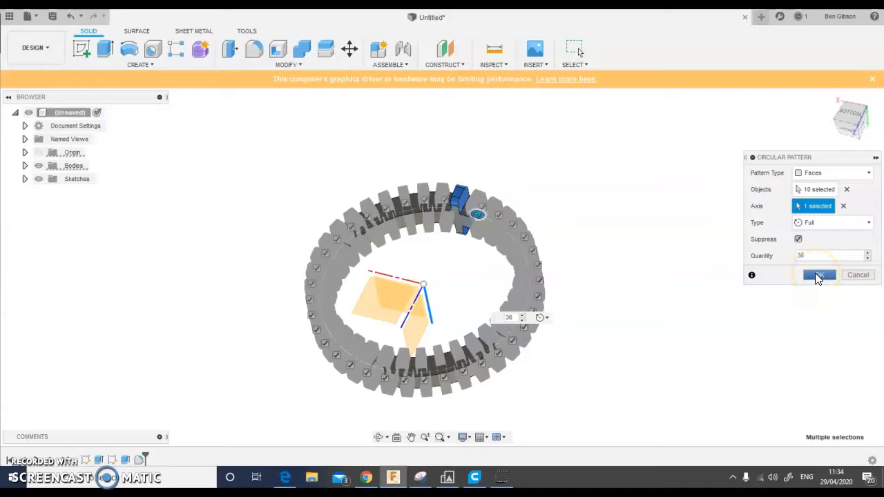
pyautogui.click(818, 275)
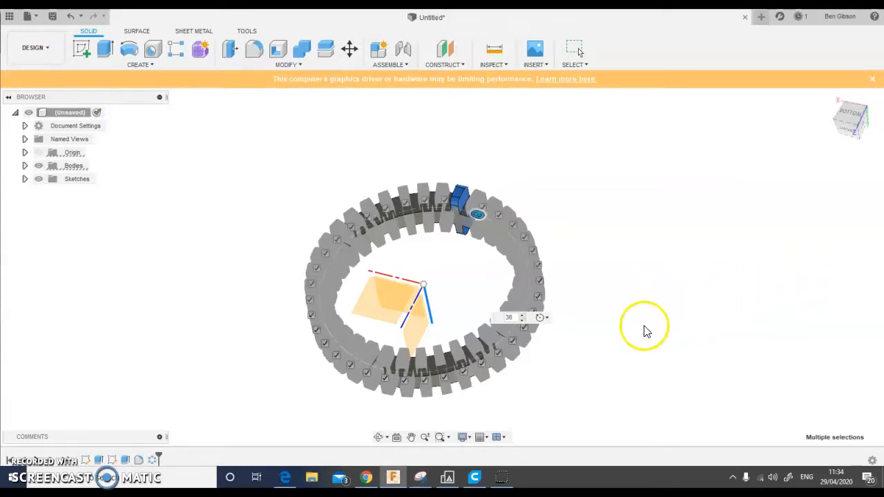
# Step: Start a new sketch on the vertical XY origin plane through the ring's centre
pyautogui.keyDown('shift'); pyautogui.moveTo(456, 310); pyautogui.dragTo(476, 171, button='middle'); pyautogui.keyUp('shift')
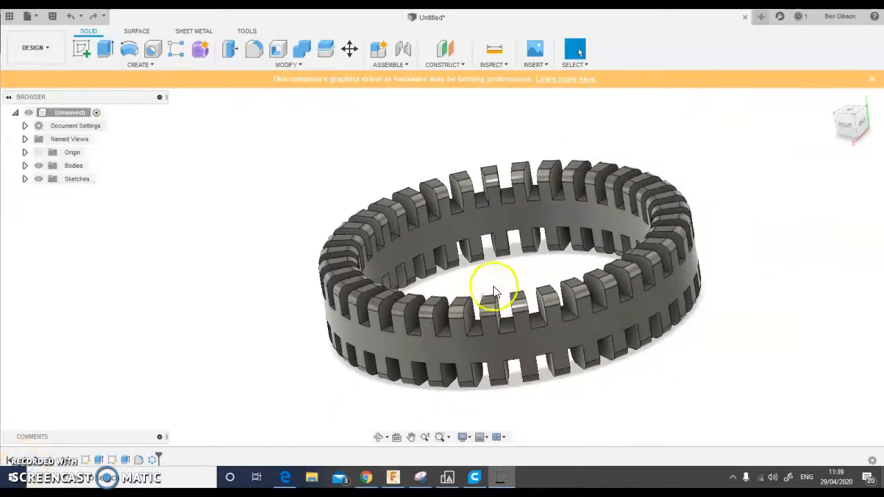
pyautogui.keyDown('shift'); pyautogui.moveTo(519, 253); pyautogui.dragTo(474, 306, button='middle'); pyautogui.keyUp('shift')
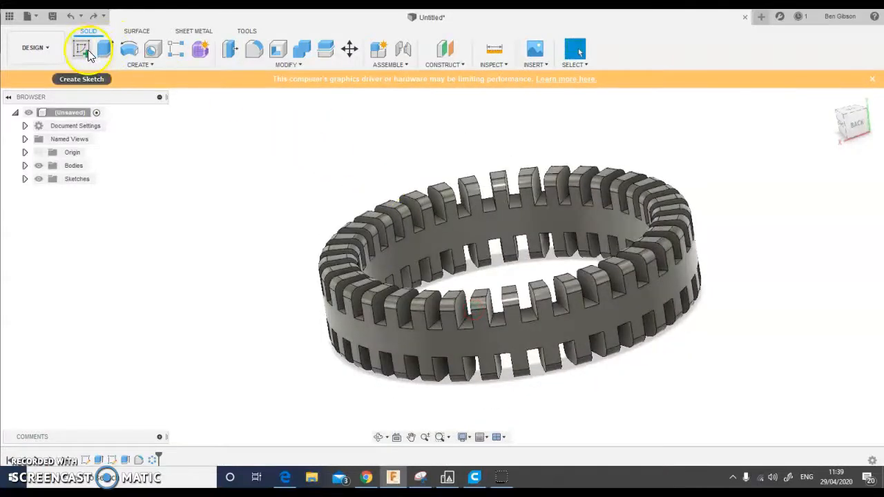
pyautogui.click(84, 49)
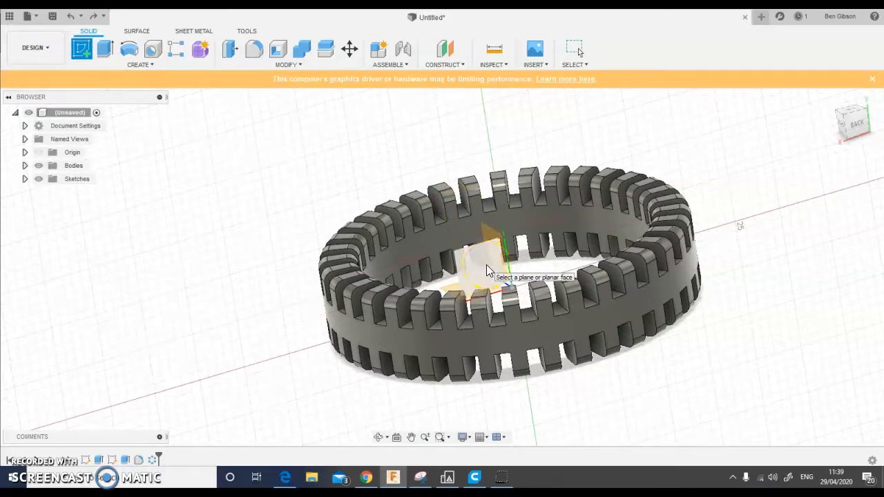
pyautogui.click(486, 266)
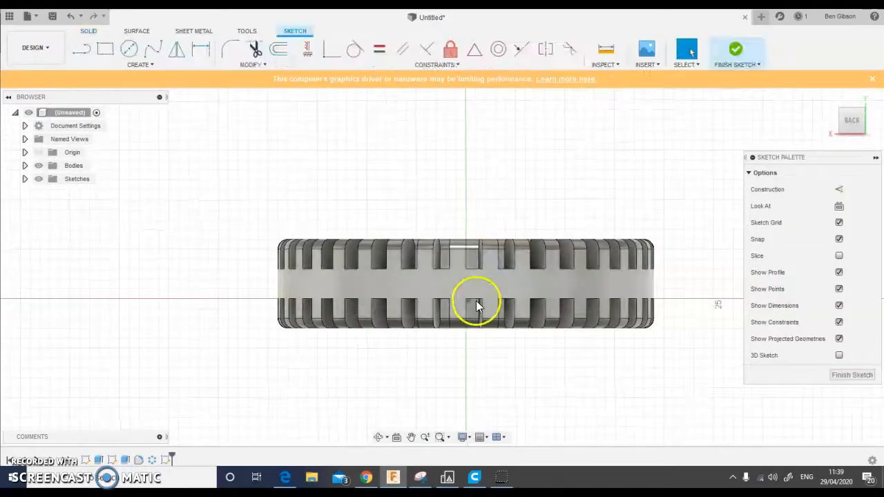
pyautogui.scroll(-2, 475, 306)
pyautogui.scroll(4, 474, 310)
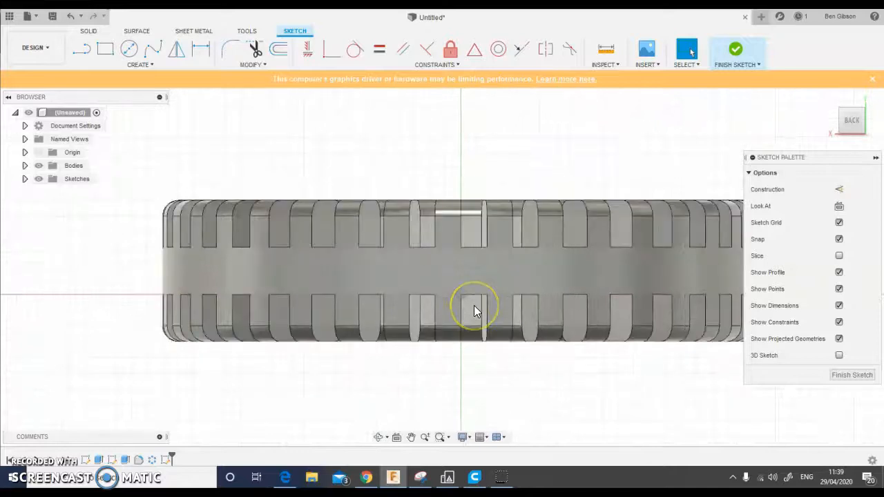
pyautogui.scroll(2, 474, 305)
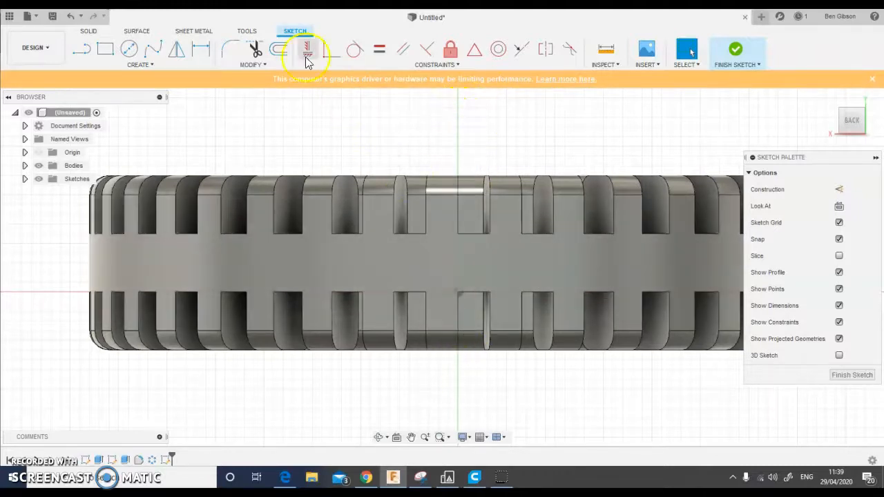
# Step: Draw two adjoining rectangles from the origin, one each side of the vertical axis, each about 2 mm wide and 3 mm high
pyautogui.click(105, 51)
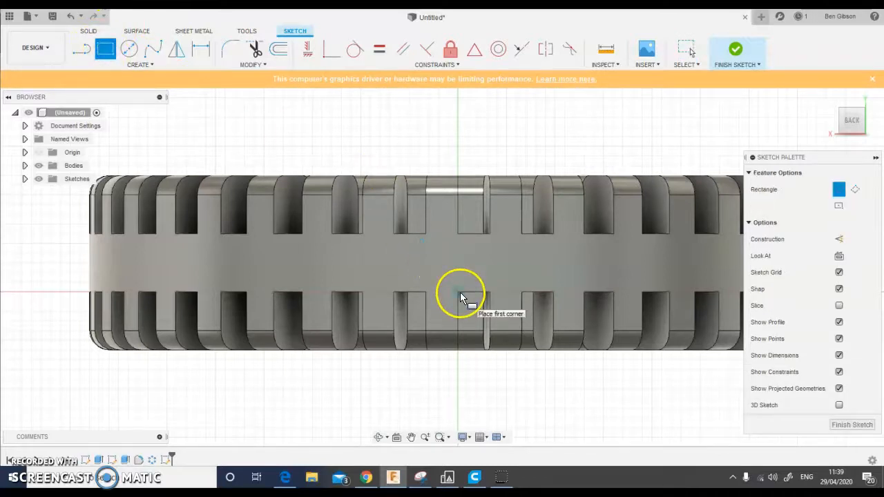
pyautogui.click(460, 294)
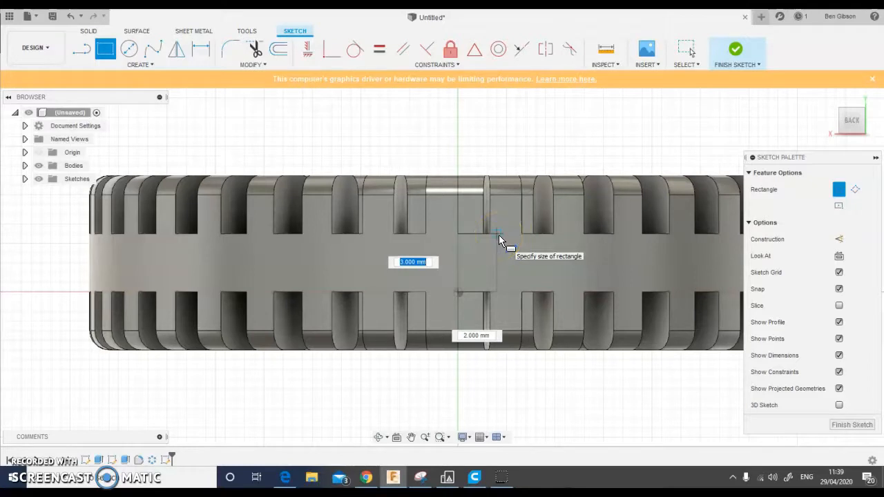
pyautogui.click(500, 241)
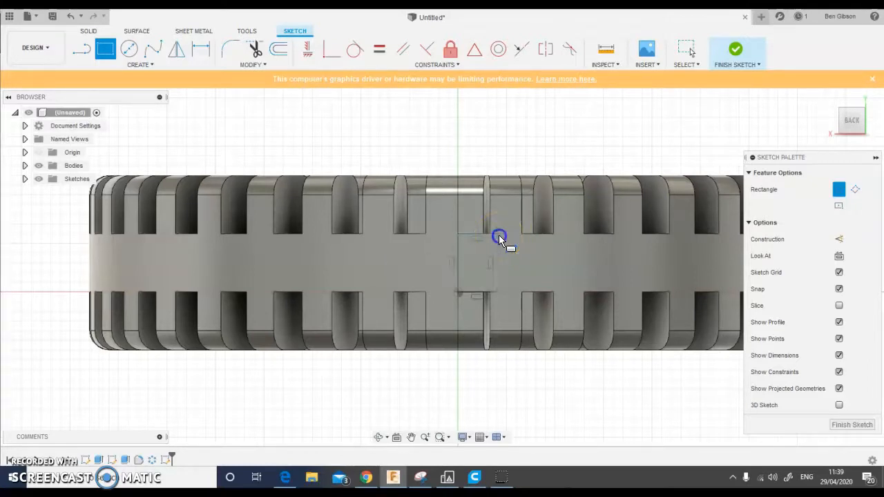
pyautogui.click(460, 295)
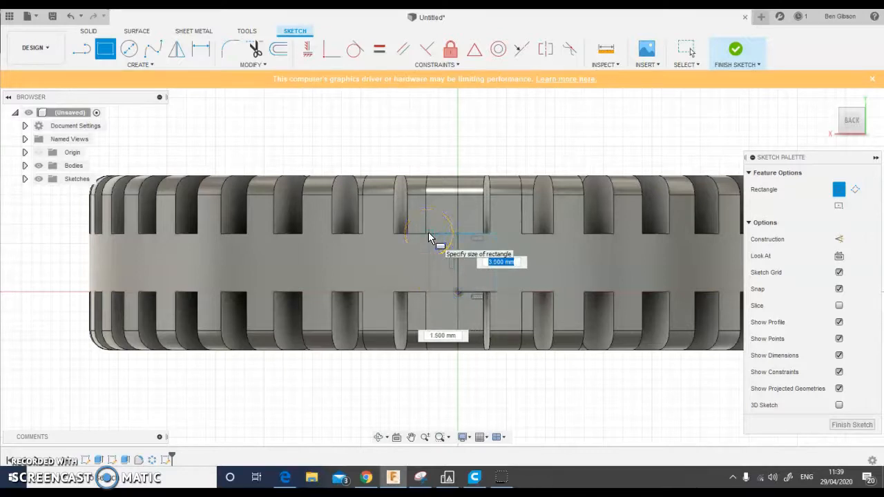
pyautogui.click(422, 233)
# Step: Round the four outer corners of the combined rectangle outline with 1 mm sketch fillets
pyautogui.scroll(-3, 471, 282)
pyautogui.scroll(3, 471, 281)
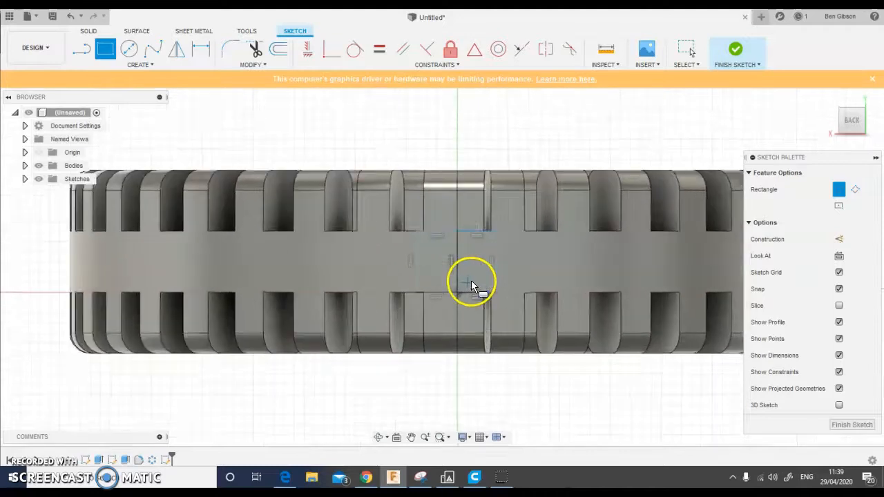
pyautogui.scroll(2, 471, 282)
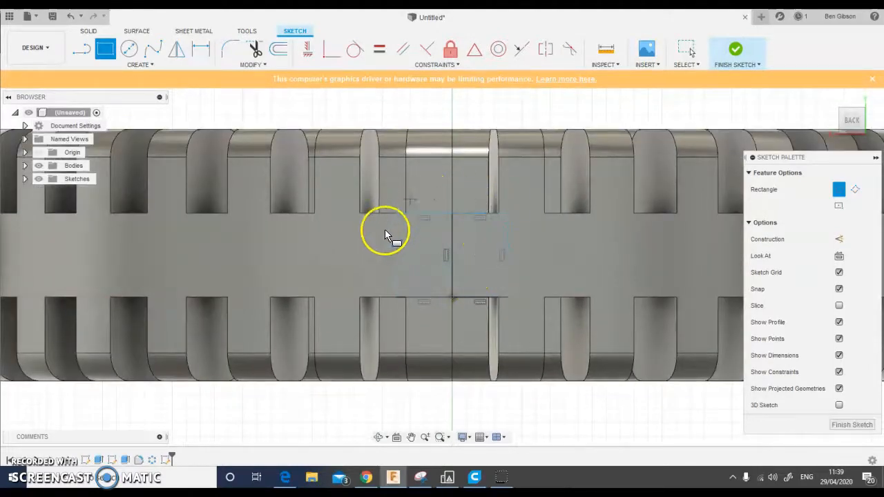
pyautogui.click(230, 50)
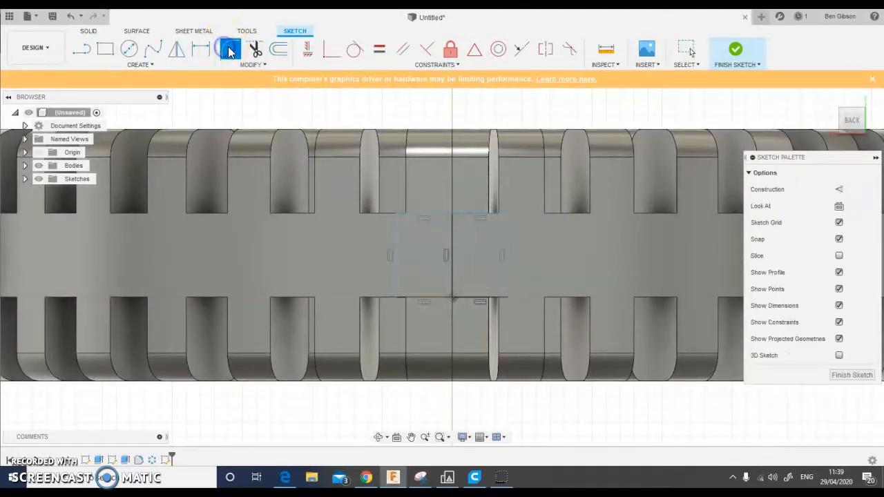
pyautogui.click(508, 215)
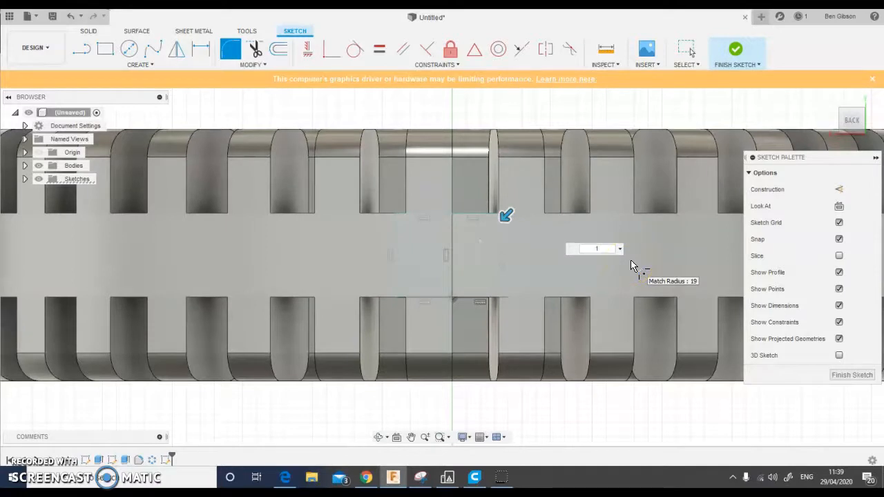
pyautogui.write('1')
pyautogui.press('Return')
pyautogui.click(507, 299)
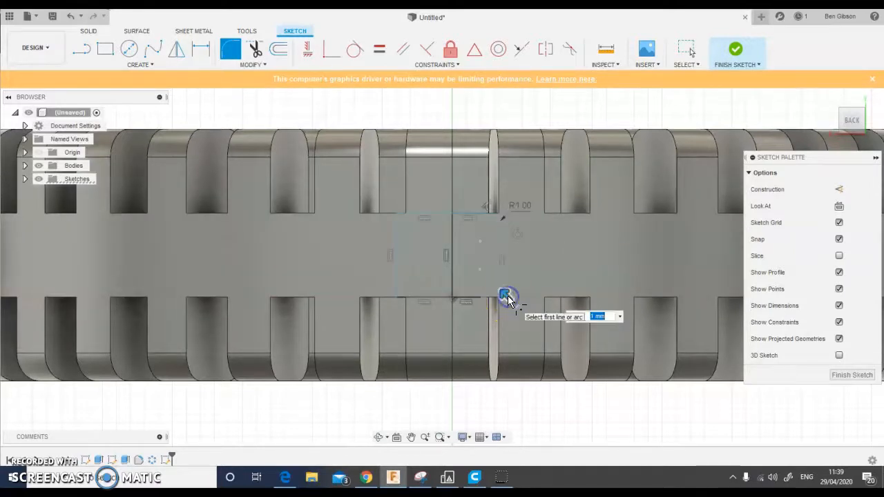
pyautogui.click(395, 297)
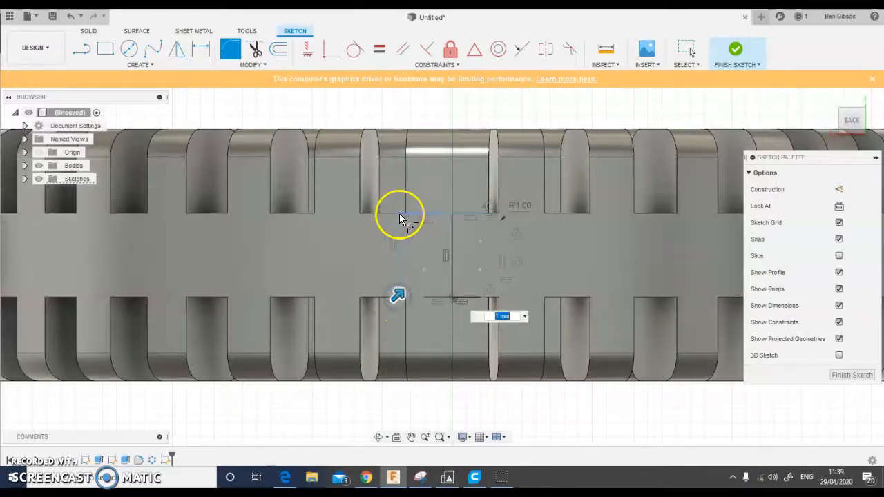
pyautogui.click(397, 215)
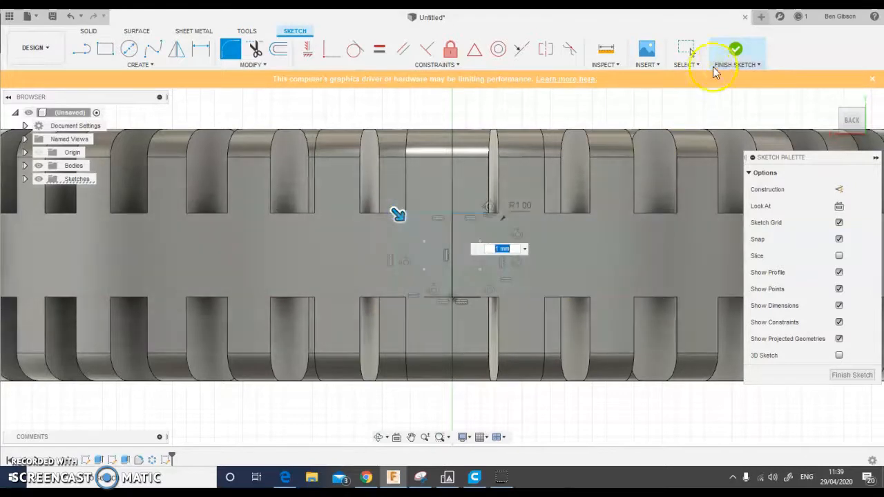
# Step: Finish the sketch and set up a two-sided extrusion of both halves of the rounded profile
pyautogui.click(736, 56)
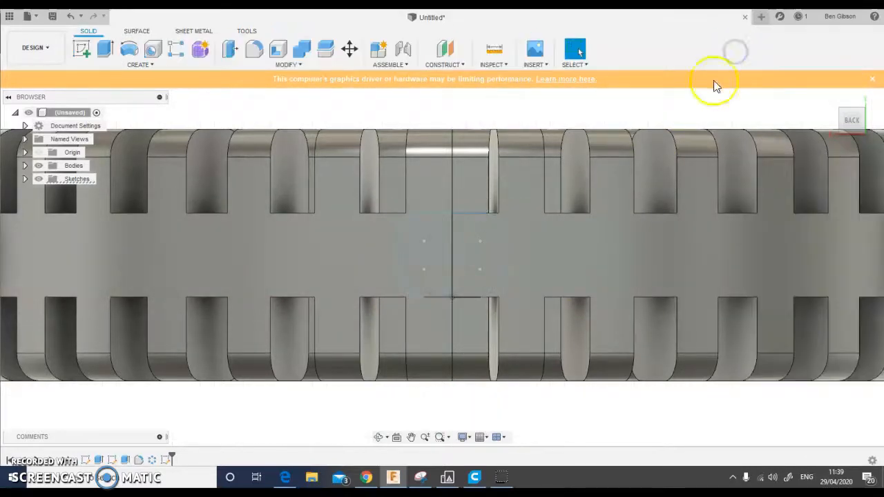
pyautogui.scroll(-4, 435, 263)
pyautogui.keyDown('shift'); pyautogui.moveTo(423, 194); pyautogui.dragTo(461, 182, button='middle'); pyautogui.keyUp('shift')
pyautogui.click(106, 51)
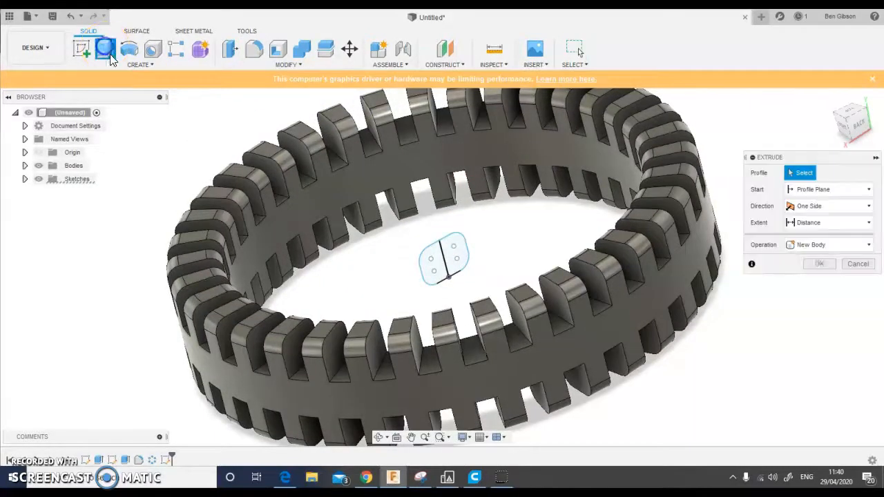
pyautogui.click(434, 263)
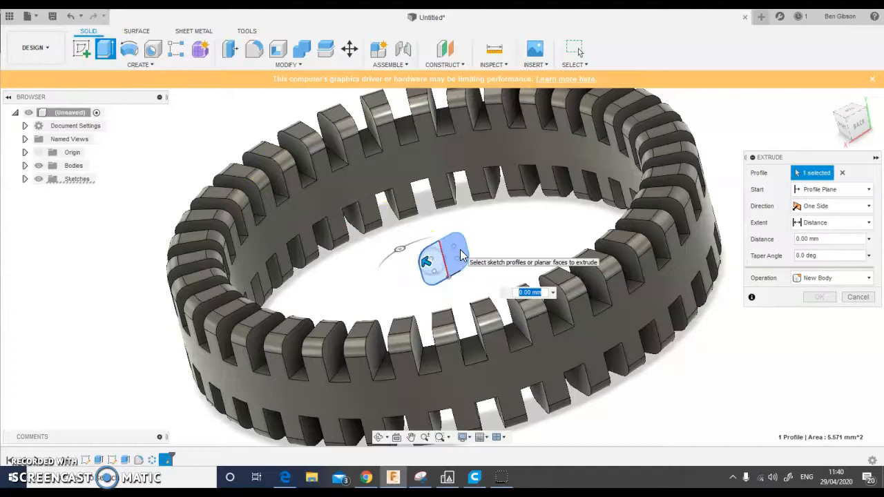
pyautogui.click(461, 255)
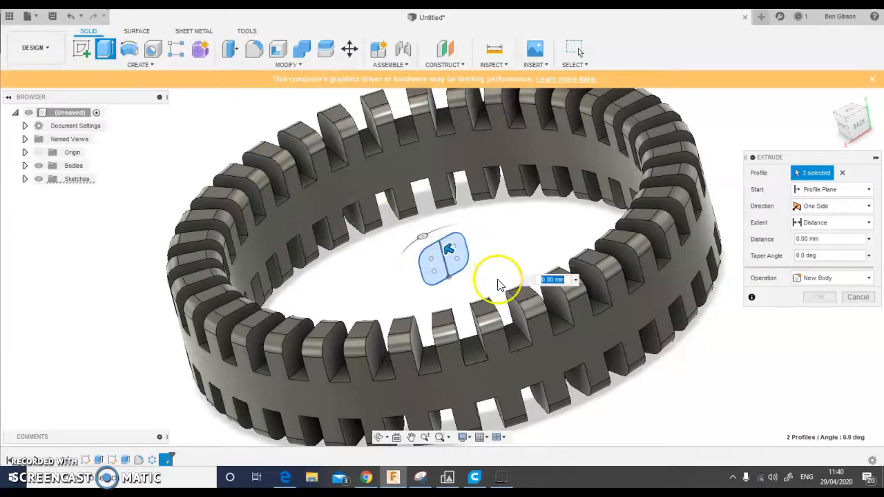
pyautogui.scroll(-1, 498, 284)
pyautogui.scroll(-1, 498, 284)
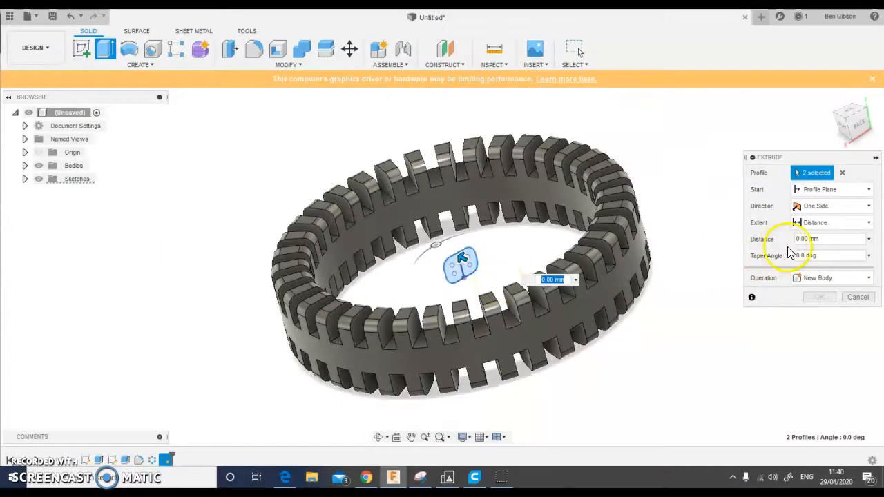
pyautogui.click(869, 207)
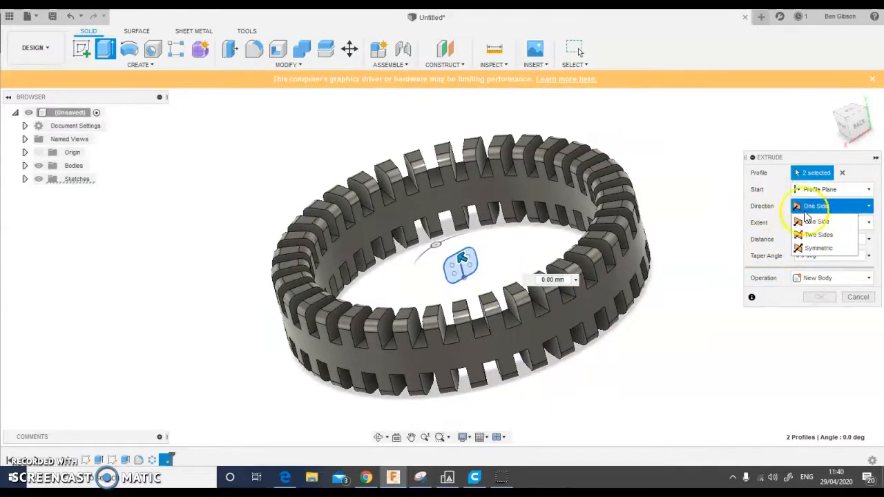
pyautogui.click(822, 235)
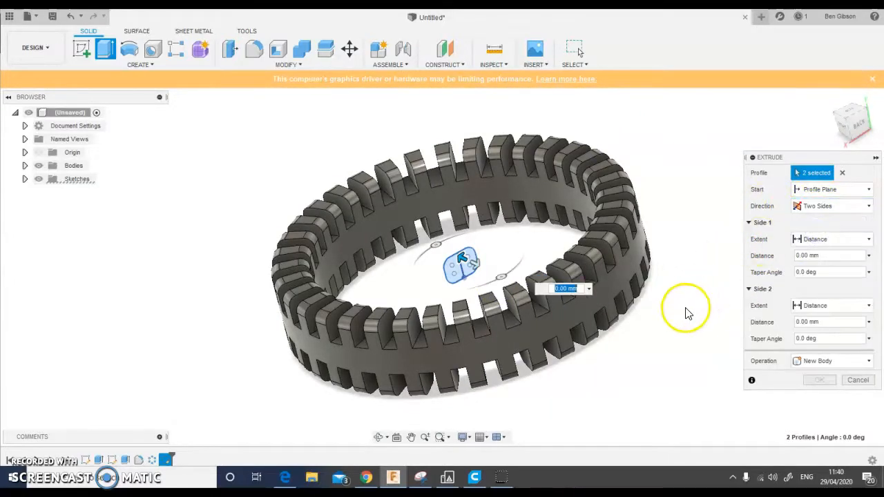
# Step: Set the extrusion's side 2 distance to 75 mm, running outward through the ring wall
pyautogui.scroll(-3, 632, 293)
pyautogui.moveTo(659, 237); pyautogui.dragTo(542, 213, button='middle')
pyautogui.click(411, 243)
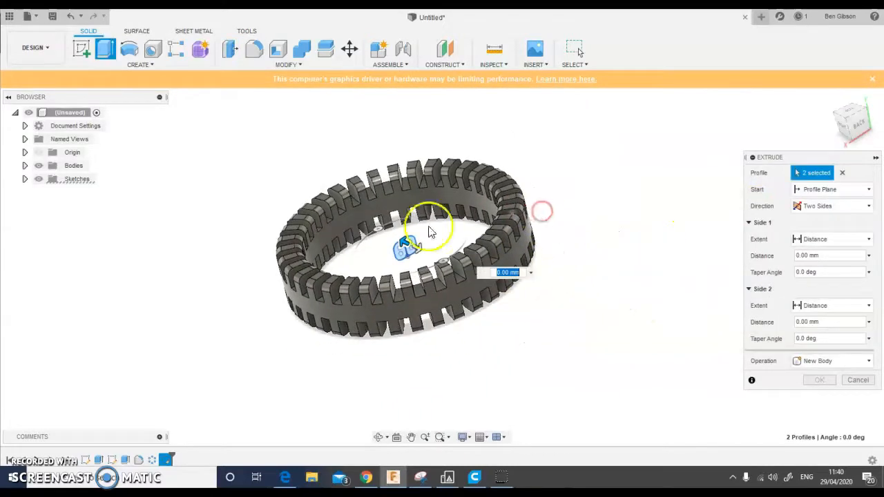
pyautogui.moveTo(414, 248); pyautogui.dragTo(669, 375)
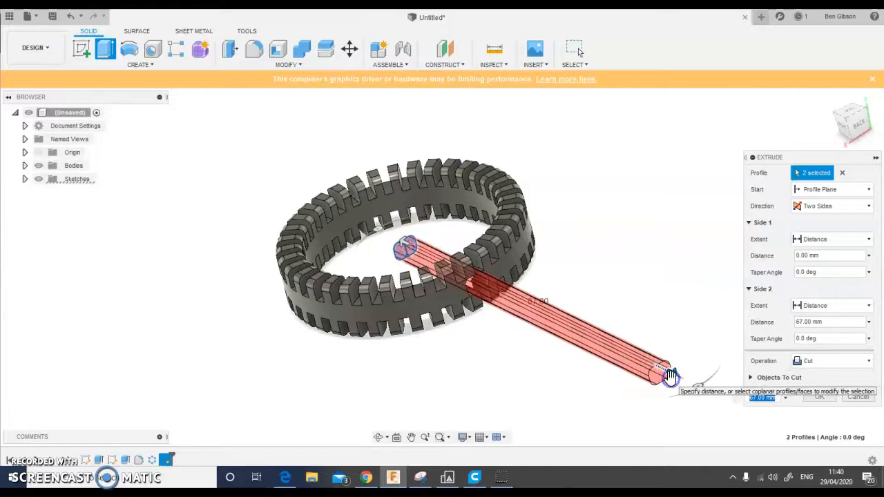
pyautogui.write('75')
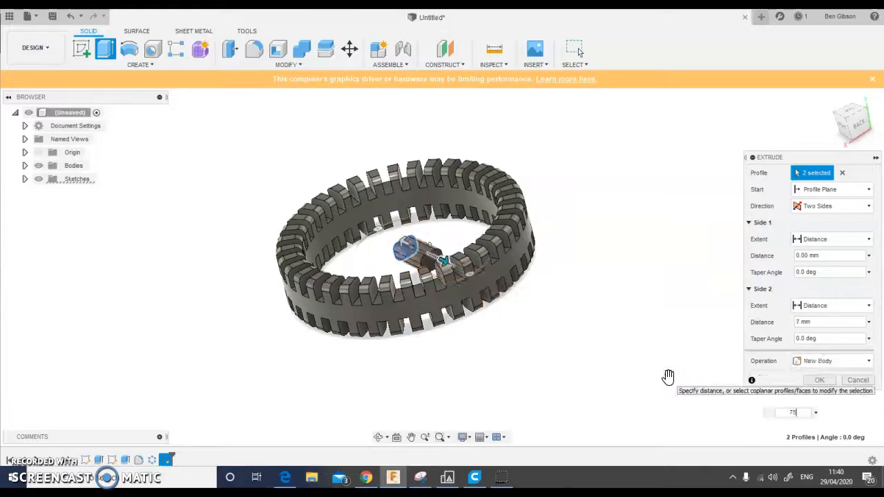
pyautogui.click(563, 342)
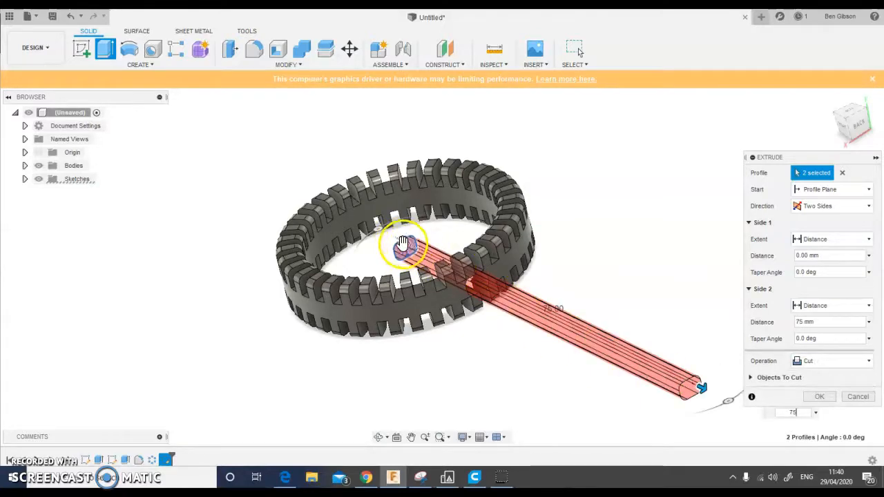
# Step: Set the extrusion's side 1 distance to -18 mm so that the bar starts at the ring wall
pyautogui.keyDown('shift'); pyautogui.moveTo(402, 243); pyautogui.dragTo(452, 306, button='middle'); pyautogui.keyUp('shift')
pyautogui.moveTo(386, 227); pyautogui.dragTo(474, 276)
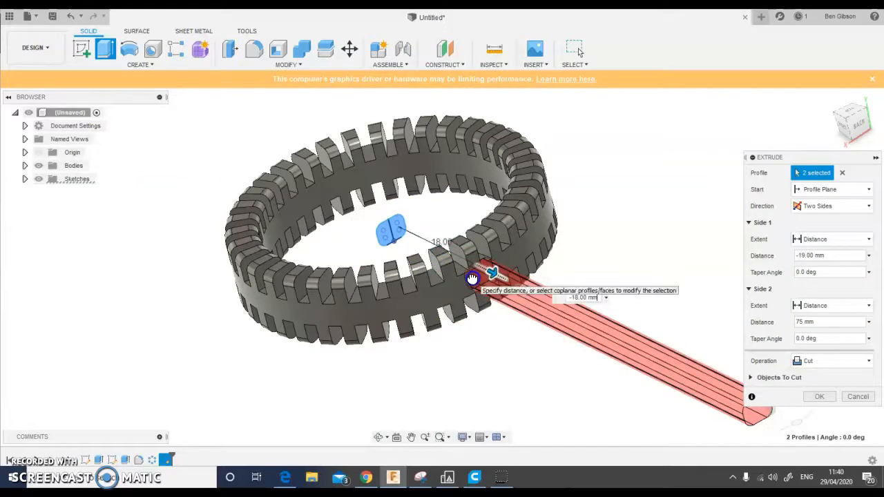
pyautogui.click(509, 310)
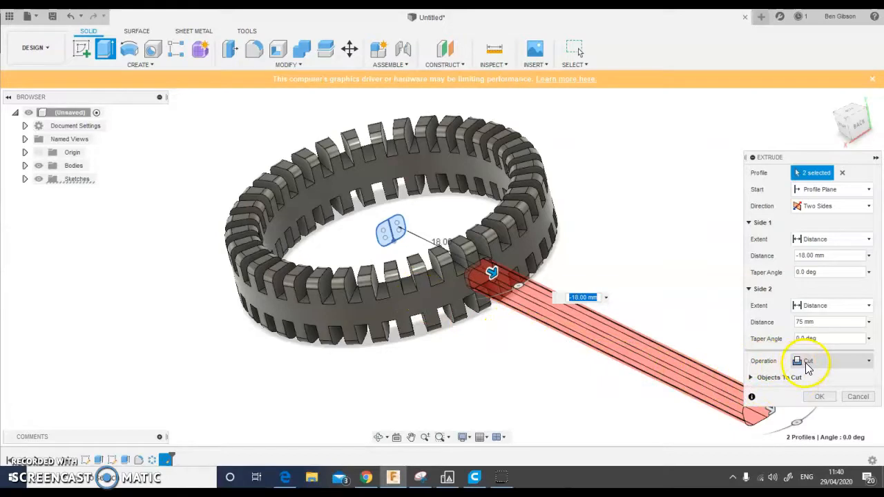
# Step: Change the extrusion's operation to Join and create the handle bar on the ring
pyautogui.click(869, 365)
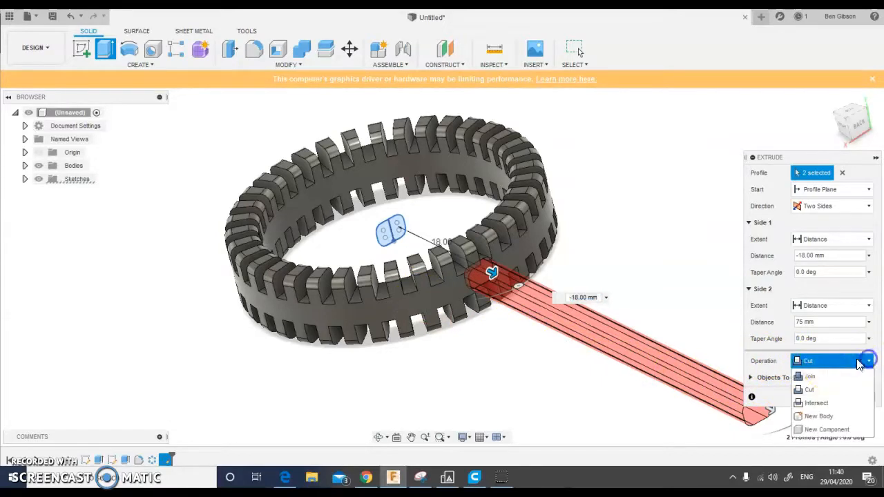
pyautogui.click(817, 373)
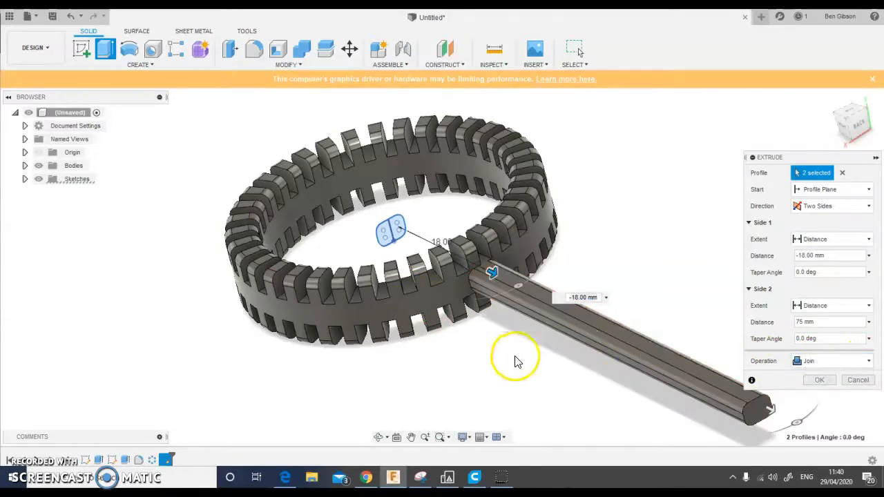
pyautogui.scroll(-4, 515, 359)
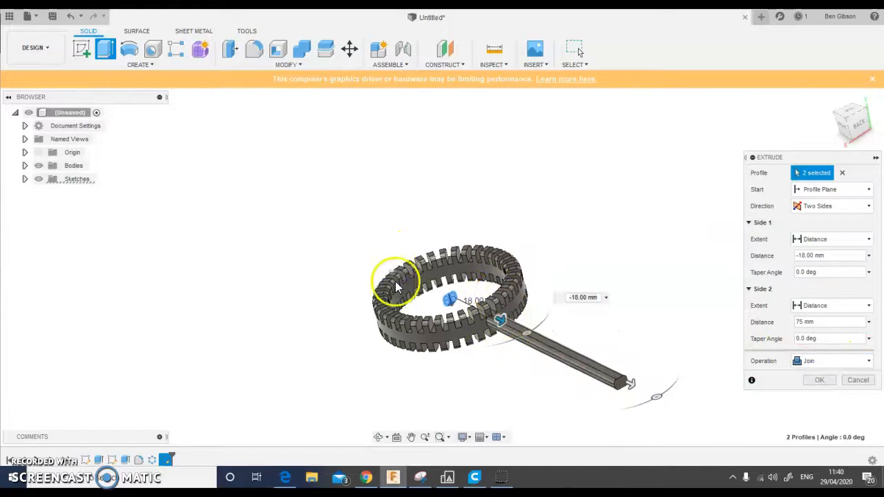
pyautogui.keyDown('shift'); pyautogui.moveTo(397, 286); pyautogui.dragTo(458, 310, button='middle'); pyautogui.keyUp('shift')
pyautogui.moveTo(359, 253)
pyautogui.keyDown('shift'); pyautogui.mouseDown(button='middle')
pyautogui.moveTo(384, 276)
pyautogui.moveTo(357, 297)
pyautogui.moveTo(329, 234)
pyautogui.moveTo(377, 227)
pyautogui.moveTo(382, 202)
pyautogui.moveTo(355, 223)
pyautogui.moveTo(366, 237)
pyautogui.mouseUp(button='middle'); pyautogui.keyUp('shift')
pyautogui.click(815, 381)
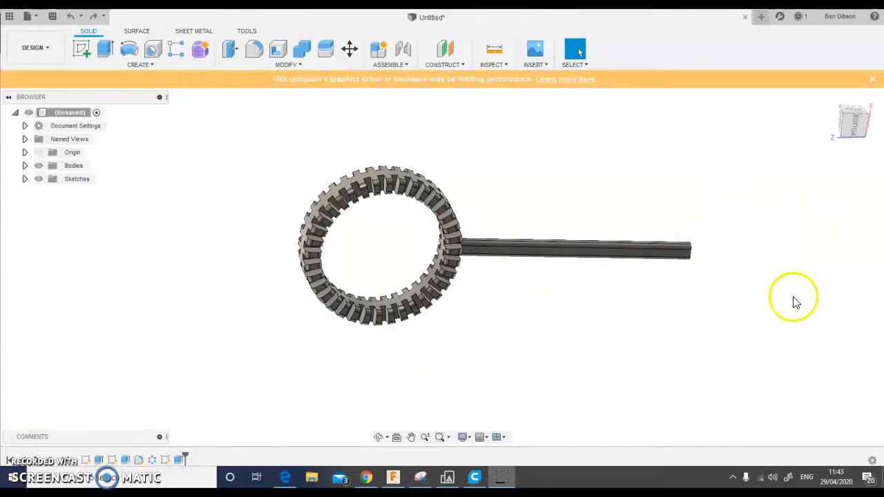
# Step: Start a new sketch on the horizontal XZ origin plane through the ring's centre
pyautogui.click(81, 52)
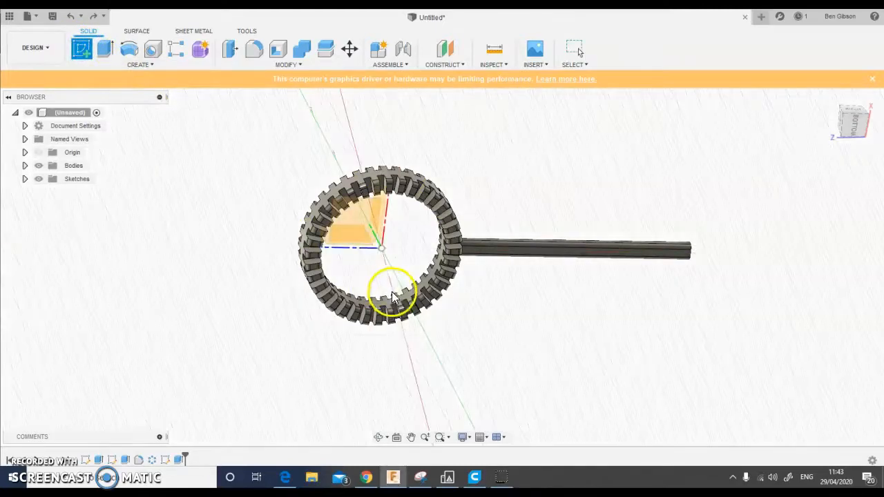
pyautogui.click(369, 221)
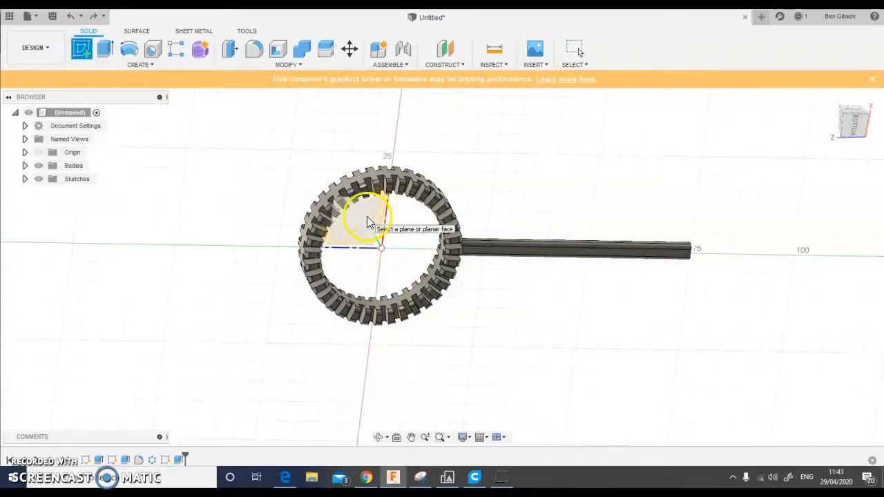
pyautogui.click(367, 216)
pyautogui.moveTo(517, 375)
pyautogui.mouseDown(button='middle')
pyautogui.moveTo(532, 317)
pyautogui.moveTo(525, 152)
pyautogui.mouseUp(button='middle')
pyautogui.moveTo(505, 381)
pyautogui.mouseDown(button='middle')
pyautogui.moveTo(504, 306)
pyautogui.moveTo(527, 235)
pyautogui.moveTo(519, 214)
pyautogui.mouseUp(button='middle')
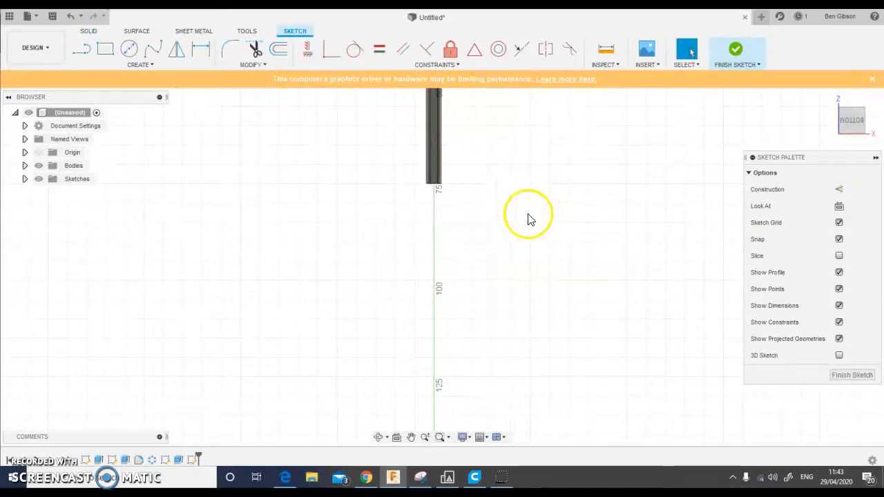
# Step: Draw an ellipse centred on the handle's axis just beyond its free end, about 35 mm long and 27 mm wide
pyautogui.click(138, 65)
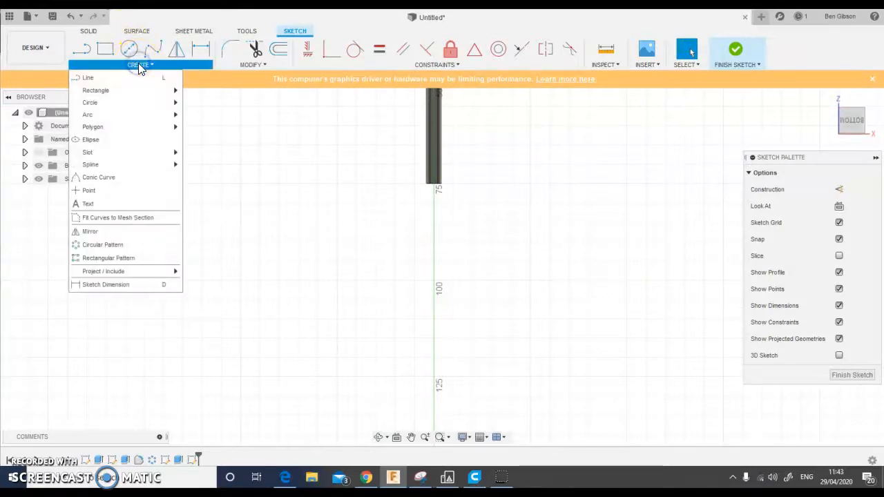
pyautogui.click(86, 142)
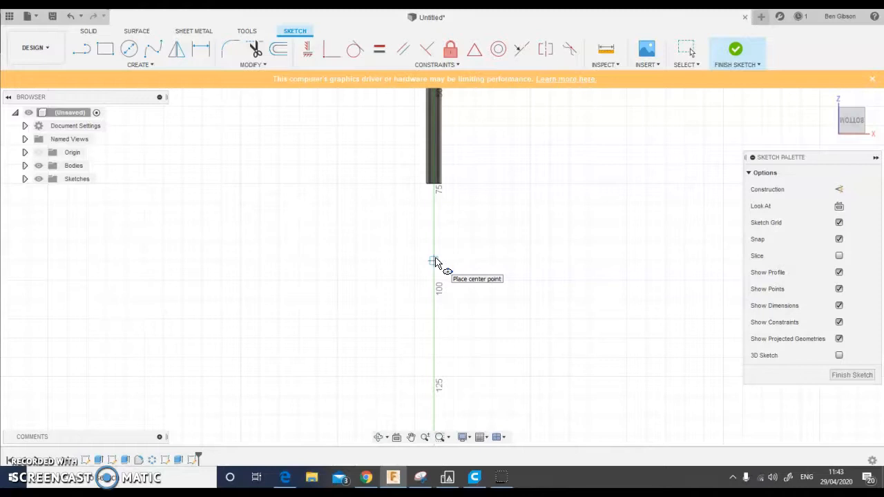
pyautogui.click(433, 260)
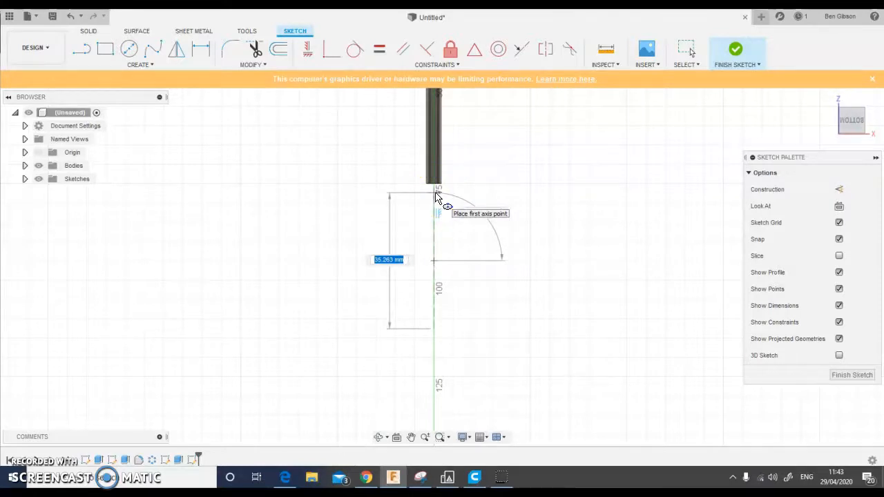
pyautogui.click(435, 194)
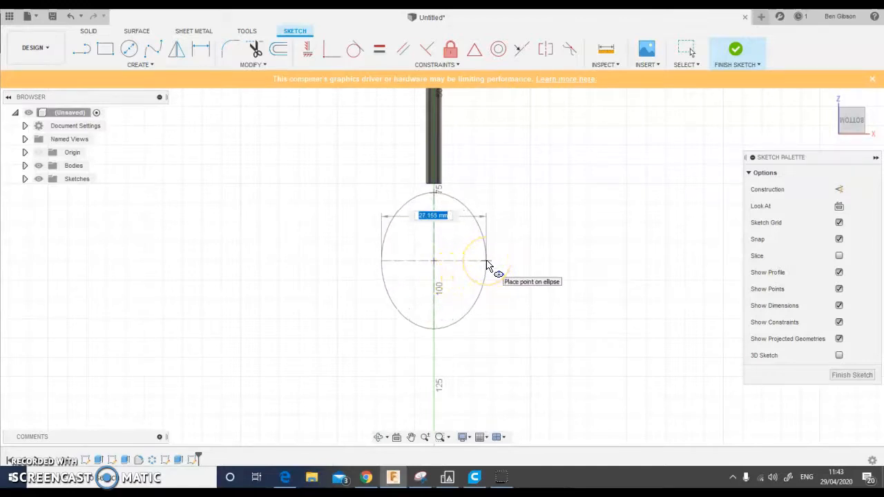
pyautogui.click(487, 263)
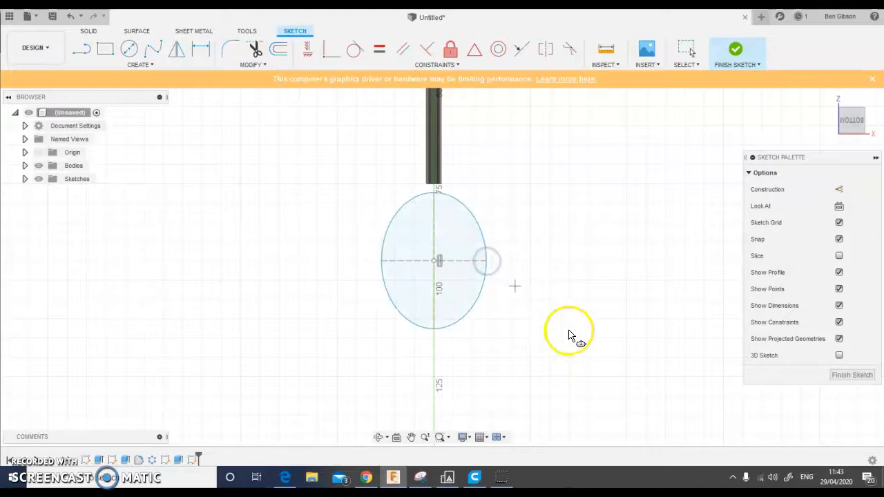
# Step: Draw a larger concentric ellipse about 33 mm wide that overlaps the handle's end, and finish the sketch
pyautogui.click(150, 66)
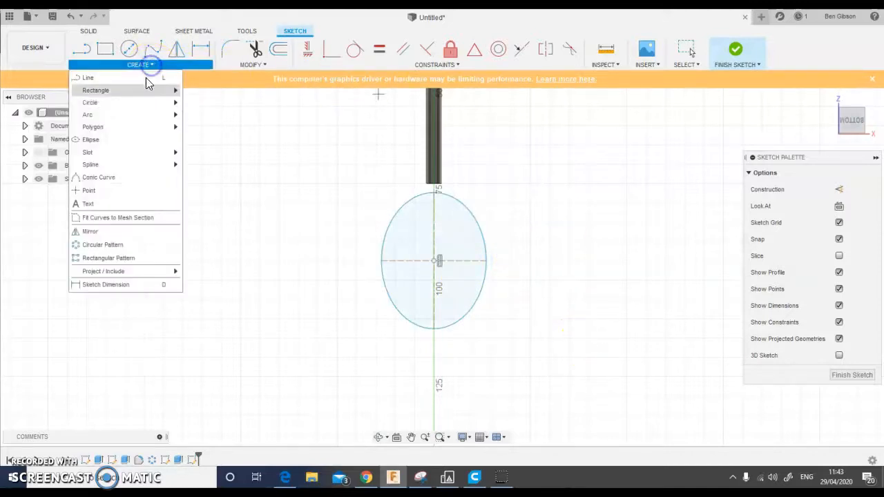
pyautogui.click(91, 141)
pyautogui.click(434, 261)
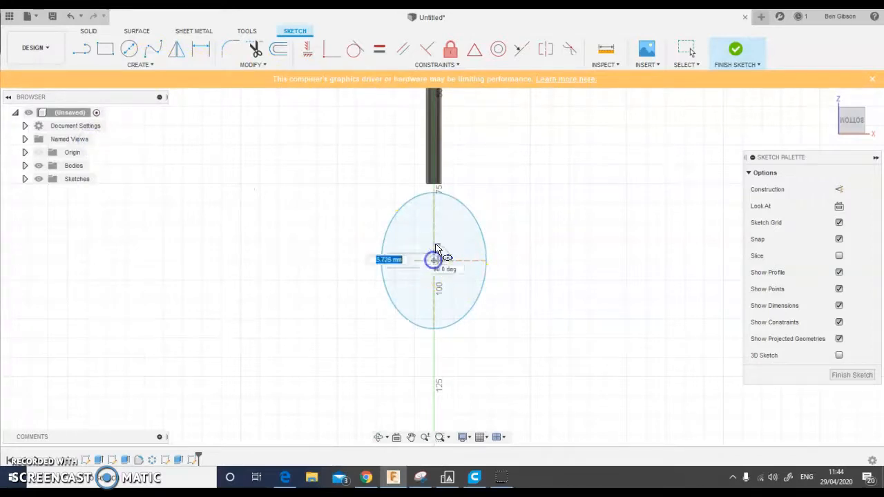
pyautogui.click(434, 179)
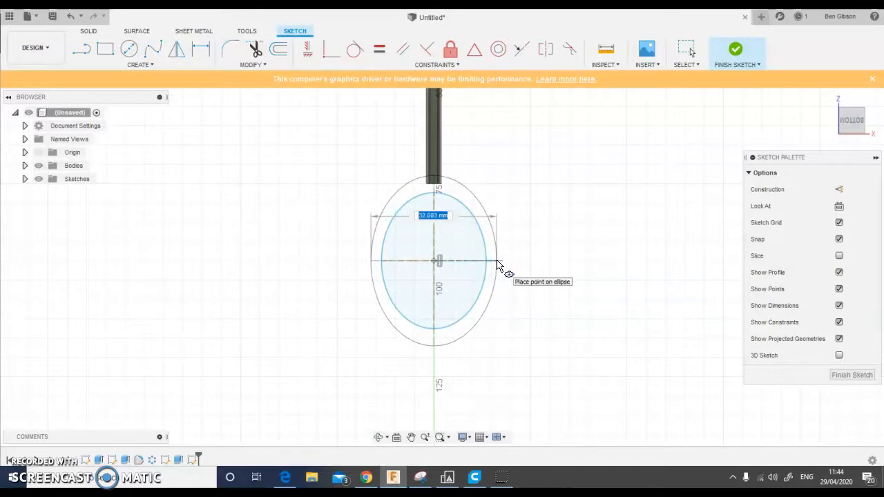
pyautogui.click(498, 261)
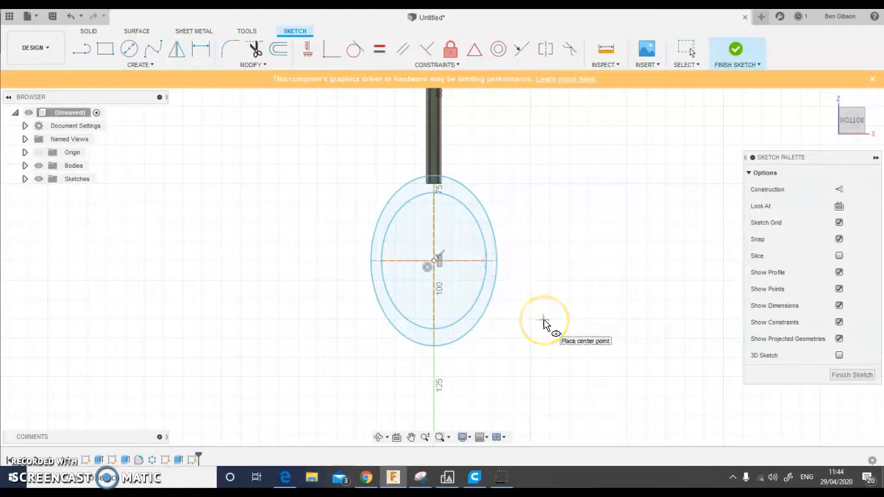
pyautogui.click(616, 272)
pyautogui.scroll(-4, 358, 332)
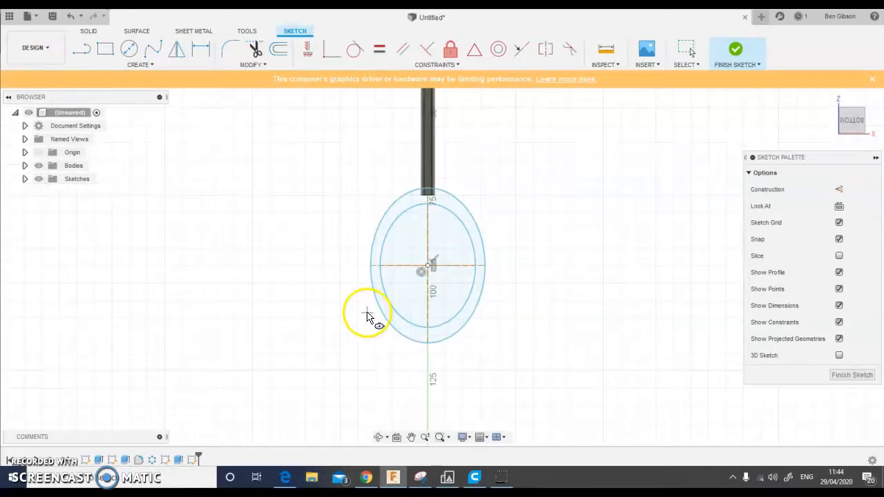
pyautogui.click(736, 51)
# Step: Extrude the band between the two ellipses by 3 mm with the Join operation to form a loop on the handle's end
pyautogui.keyDown('shift'); pyautogui.moveTo(308, 331); pyautogui.dragTo(388, 319, button='middle'); pyautogui.keyUp('shift')
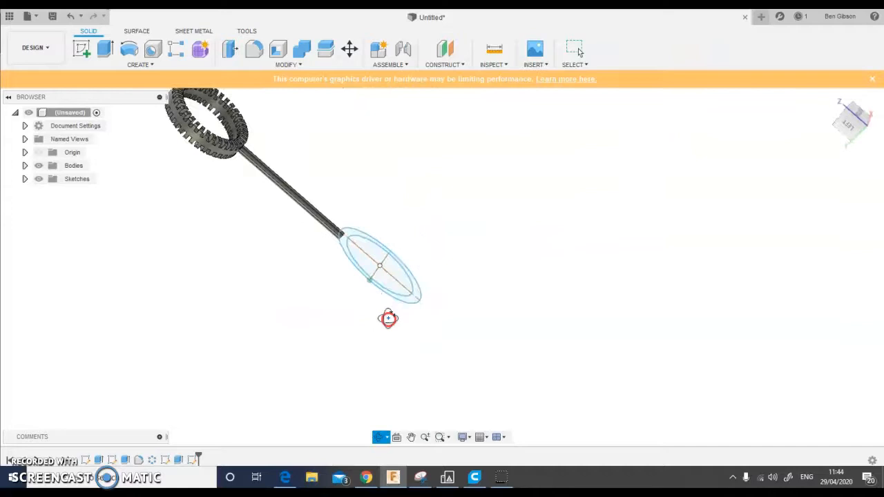
pyautogui.click(105, 50)
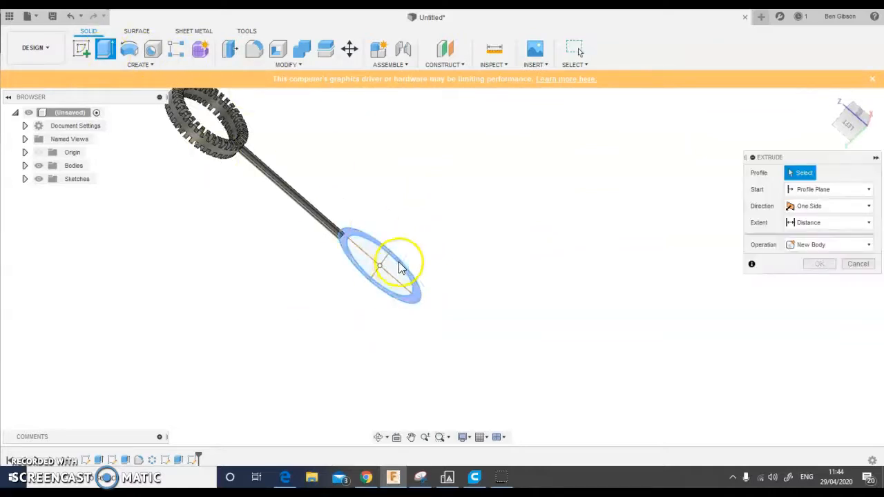
pyautogui.click(345, 252)
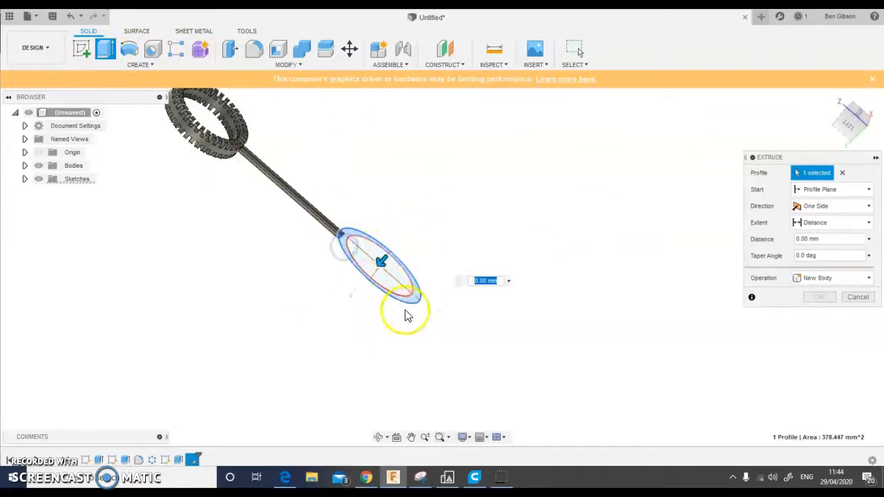
pyautogui.click(379, 264)
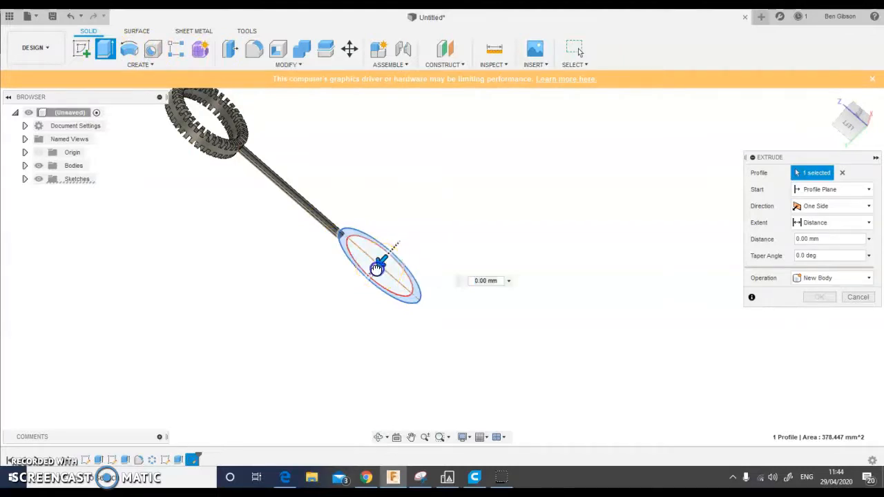
pyautogui.moveTo(370, 272); pyautogui.dragTo(365, 276)
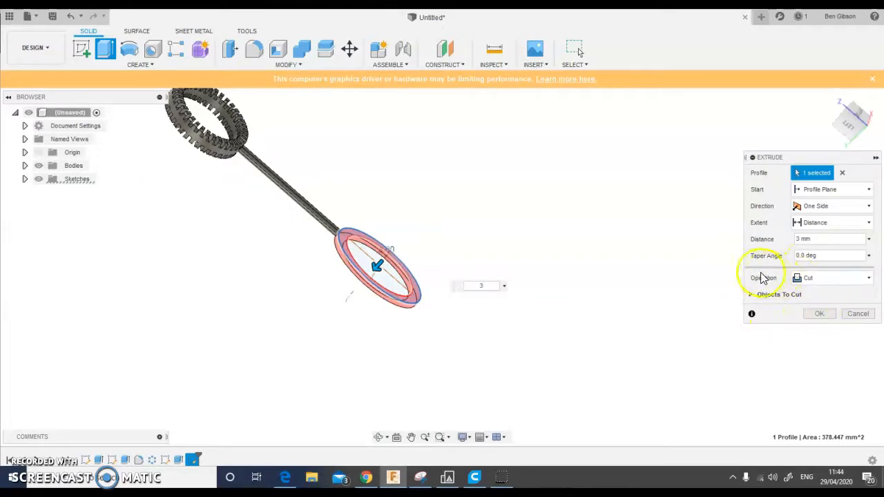
pyautogui.click(868, 278)
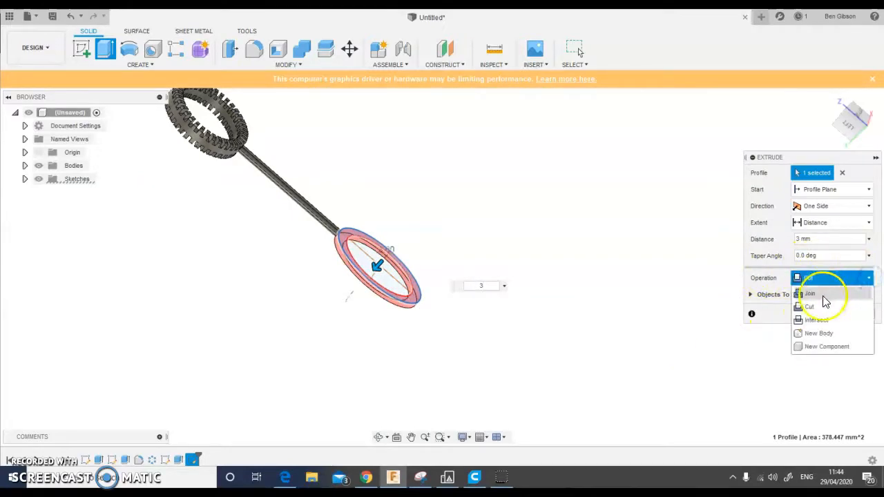
pyautogui.click(822, 295)
pyautogui.click(820, 298)
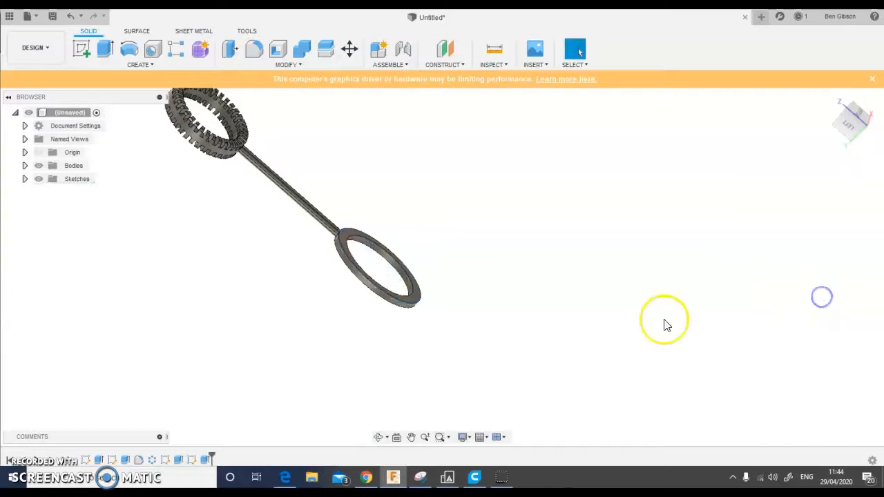
# Step: Examine the elliptical loop and its junction with the handle, and the complete model including the toothed ring
pyautogui.moveTo(313, 272)
pyautogui.keyDown('shift'); pyautogui.mouseDown(button='middle')
pyautogui.moveTo(361, 302)
pyautogui.moveTo(420, 318)
pyautogui.moveTo(478, 291)
pyautogui.moveTo(493, 262)
pyautogui.moveTo(511, 264)
pyautogui.moveTo(448, 300)
pyautogui.moveTo(406, 339)
pyautogui.moveTo(262, 268)
pyautogui.moveTo(302, 270)
pyautogui.moveTo(361, 241)
pyautogui.moveTo(321, 228)
pyautogui.mouseUp(button='middle'); pyautogui.keyUp('shift')
pyautogui.scroll(2, 321, 228)
pyautogui.scroll(2, 320, 229)
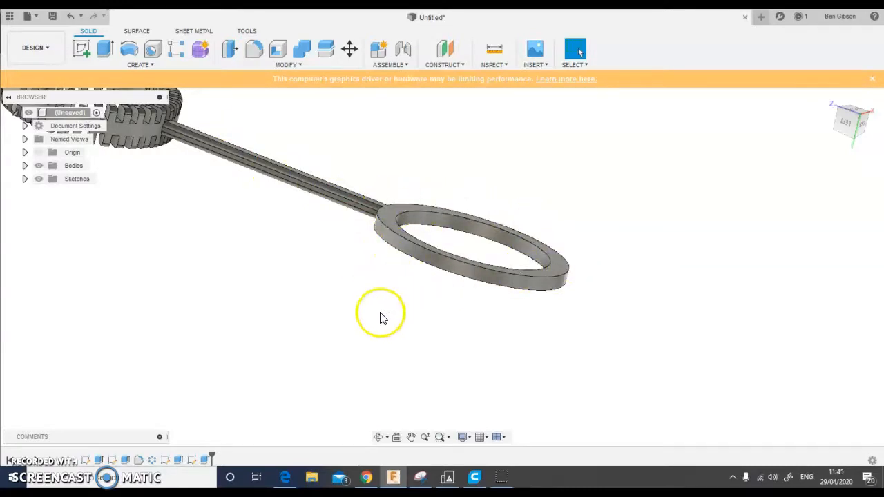
pyautogui.keyDown('shift'); pyautogui.moveTo(346, 277); pyautogui.dragTo(353, 301, button='middle'); pyautogui.keyUp('shift')
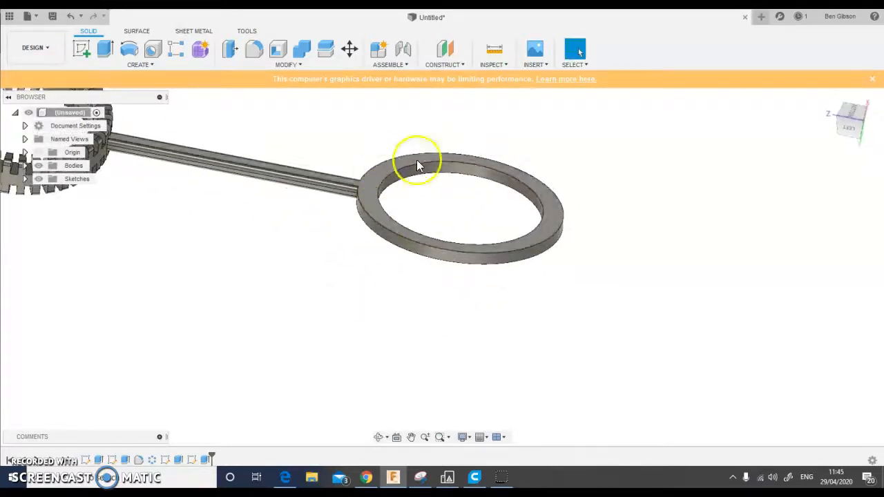
pyautogui.moveTo(192, 256); pyautogui.dragTo(346, 329, button='middle')
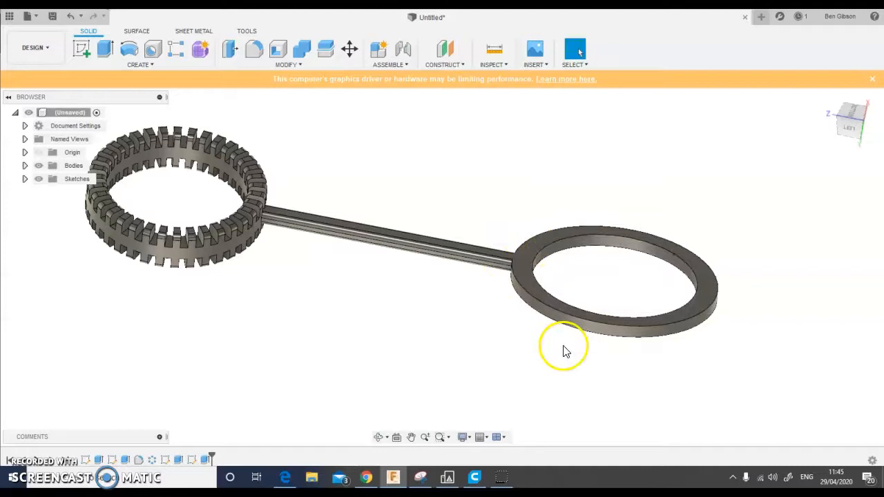
pyautogui.moveTo(294, 283)
pyautogui.mouseDown(button='middle')
pyautogui.moveTo(311, 259)
pyautogui.moveTo(321, 259)
pyautogui.moveTo(322, 275)
pyautogui.mouseUp(button='middle')
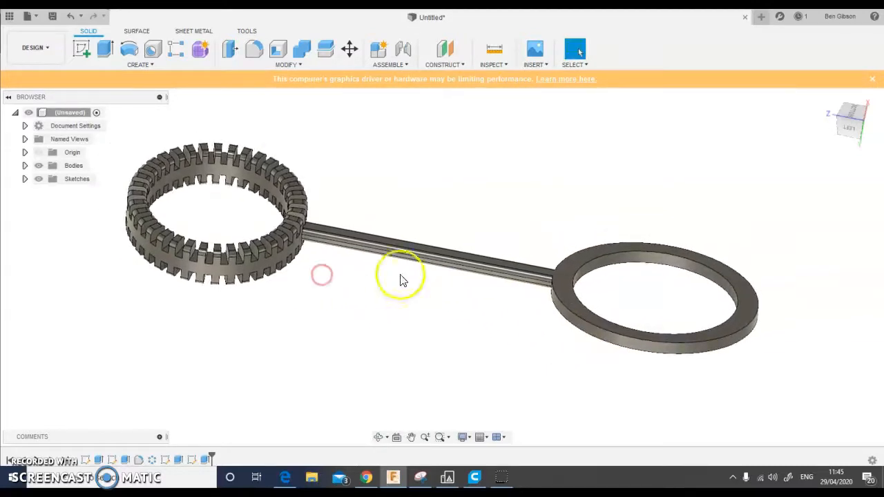